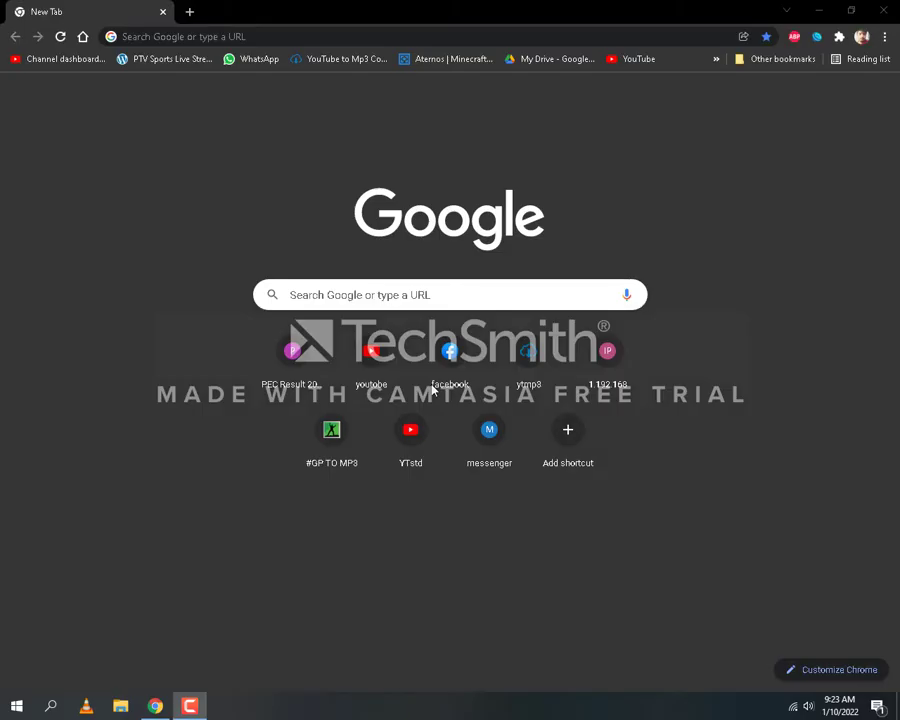
- Open the Fabric mod loader website at fabricmc.net
click(302, 38)
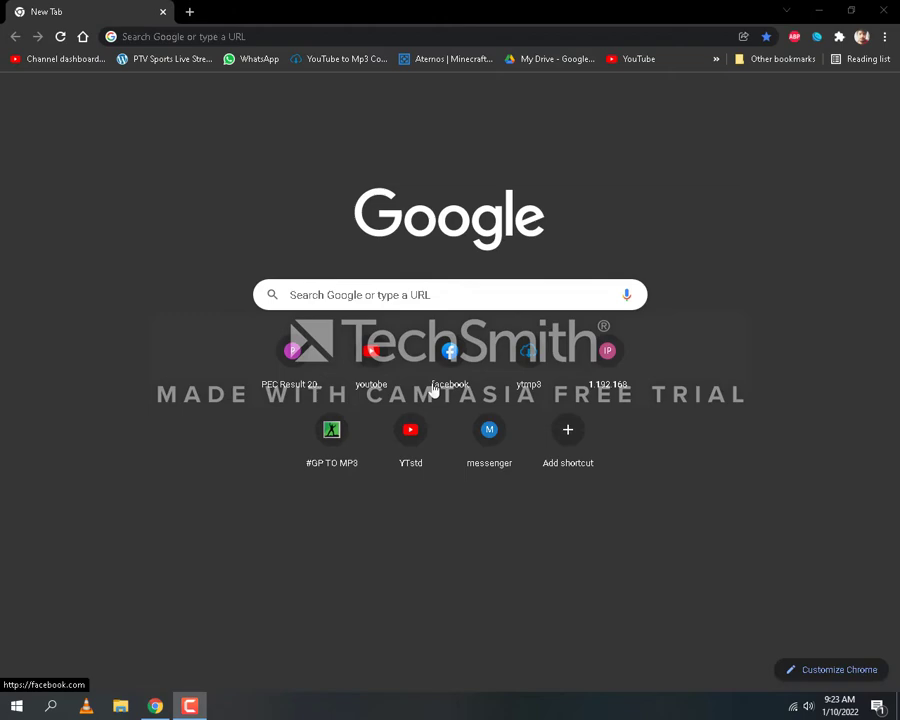
click(300, 37)
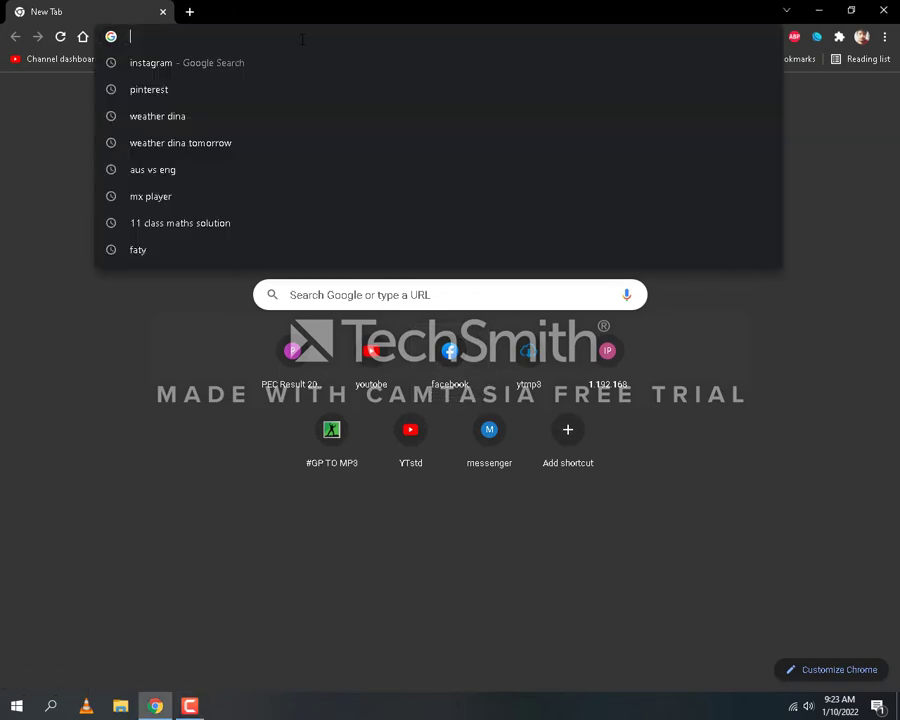
text(fa)
key(Down)
key(Return)
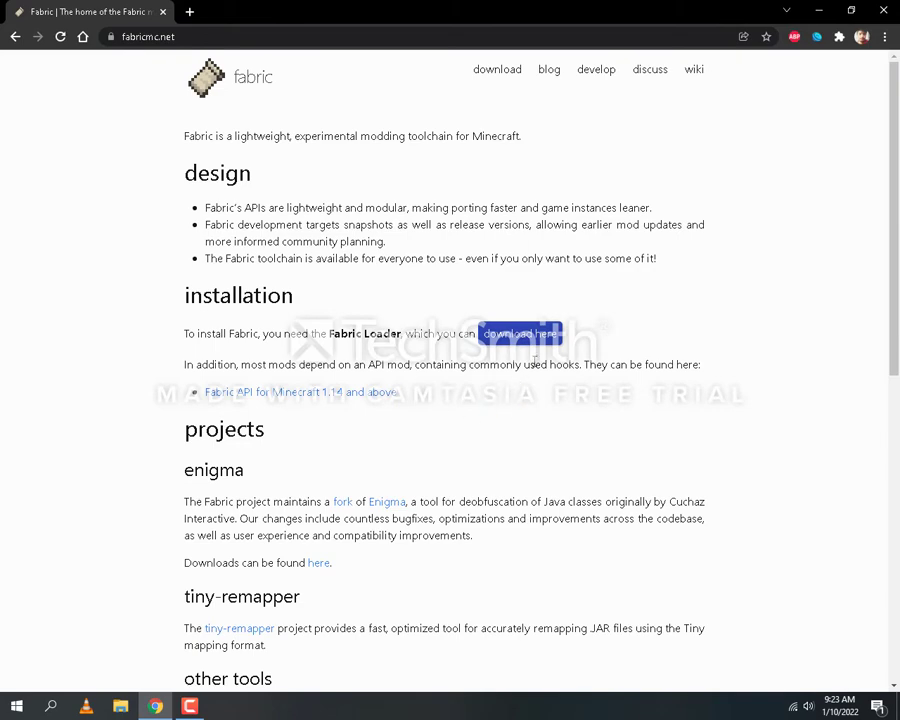
- Download the Fabric installer for Windows and keep the flagged exe file
click(546, 337)
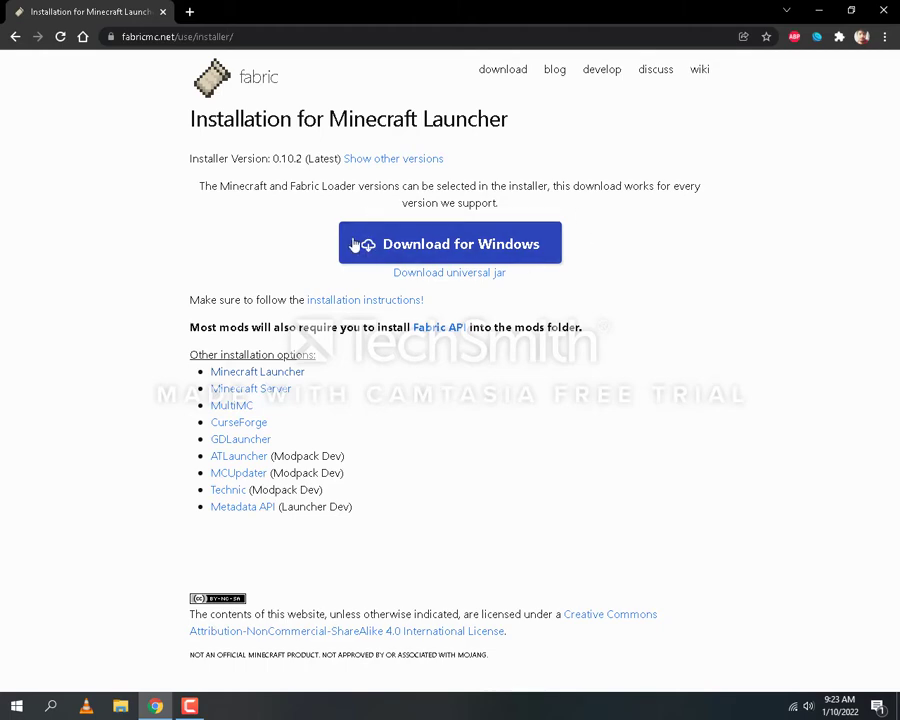
click(420, 244)
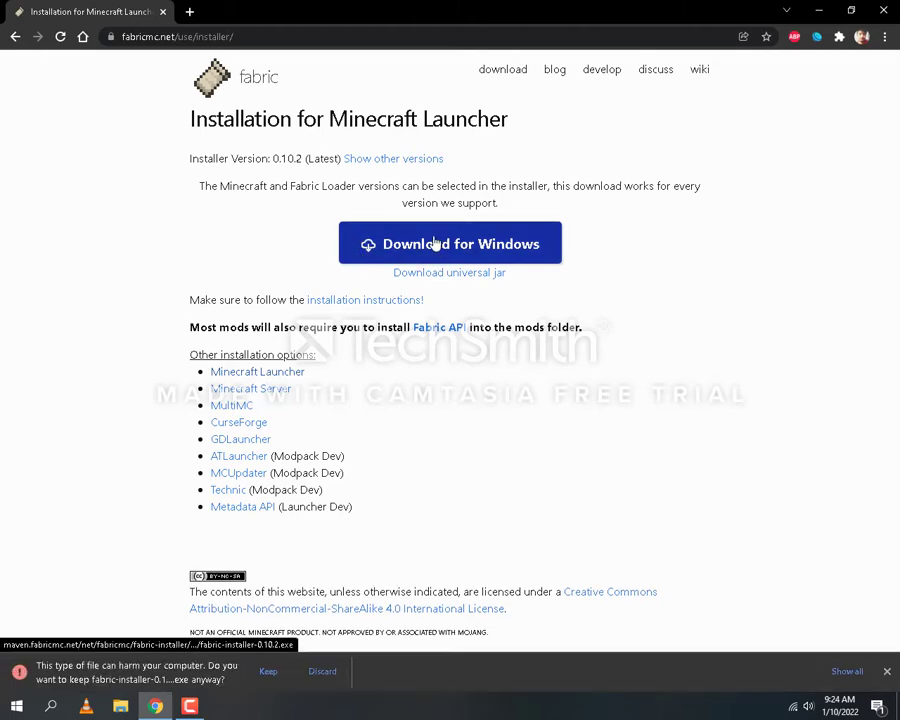
click(266, 671)
- Open optifine.net in a new tab and show all versions on its downloads page
click(190, 12)
text(op)
key(Down)
key(Down)
key(Down)
key(Down)
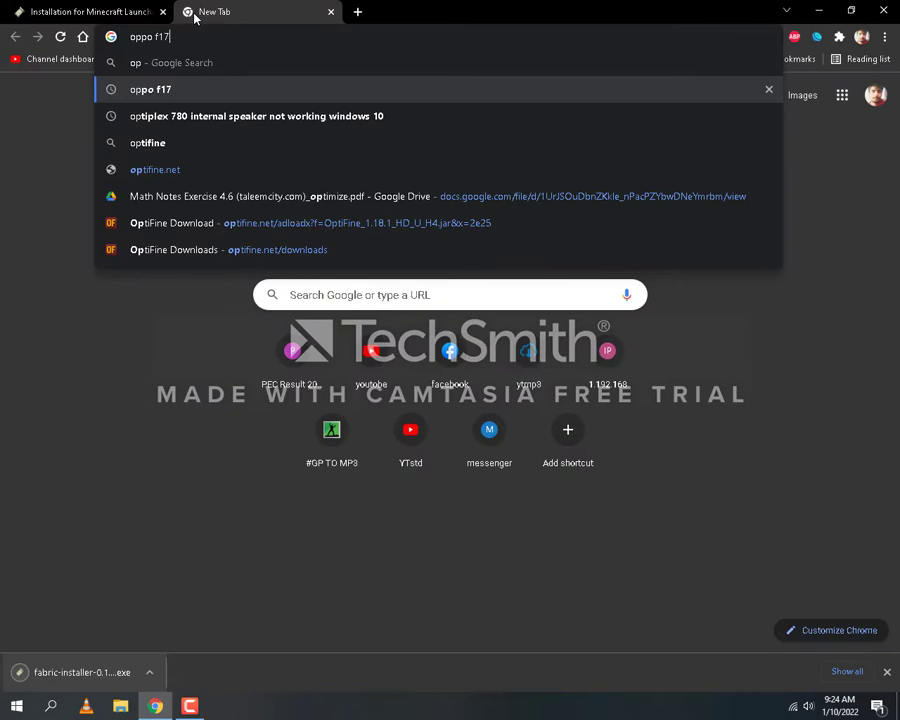
key(Return)
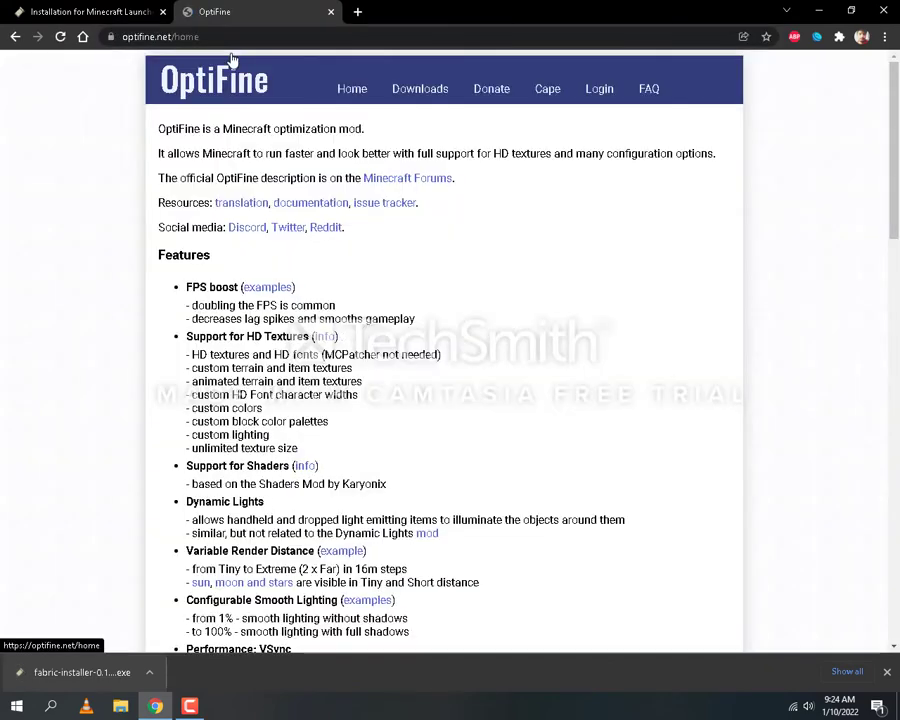
click(428, 95)
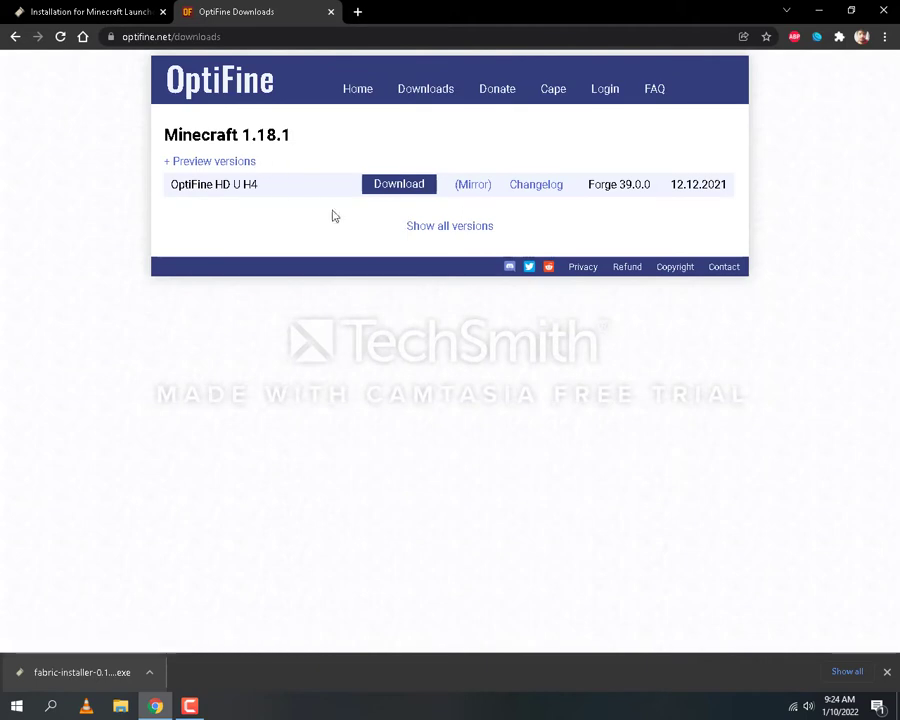
click(448, 228)
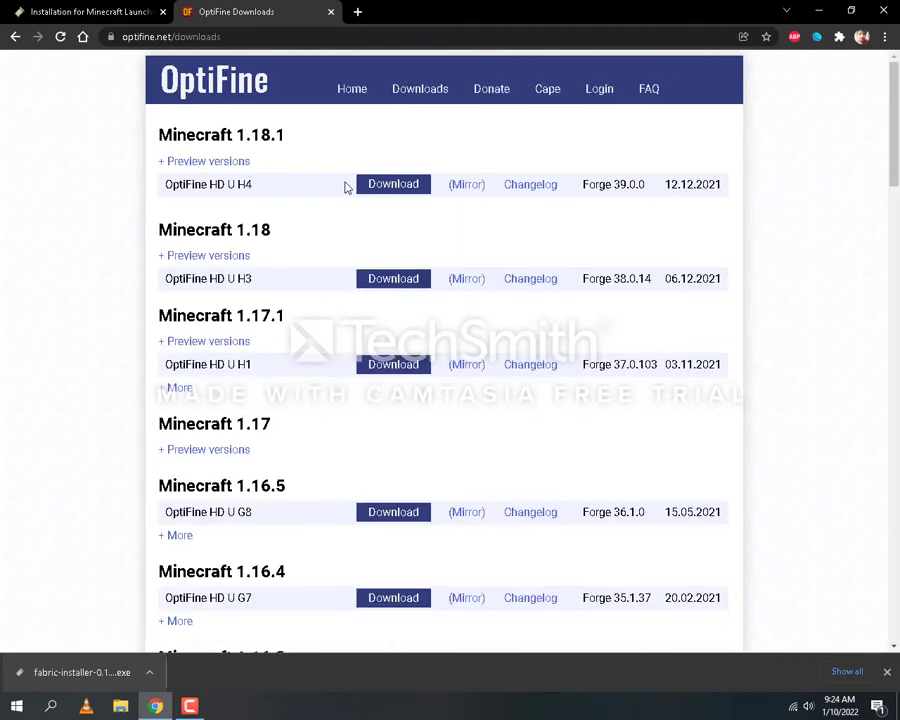
- Download OptiFine HD U H4 for Minecraft 1.18.1, skipping the advertisement and keeping the flagged jar file
drag(207, 183, 270, 190)
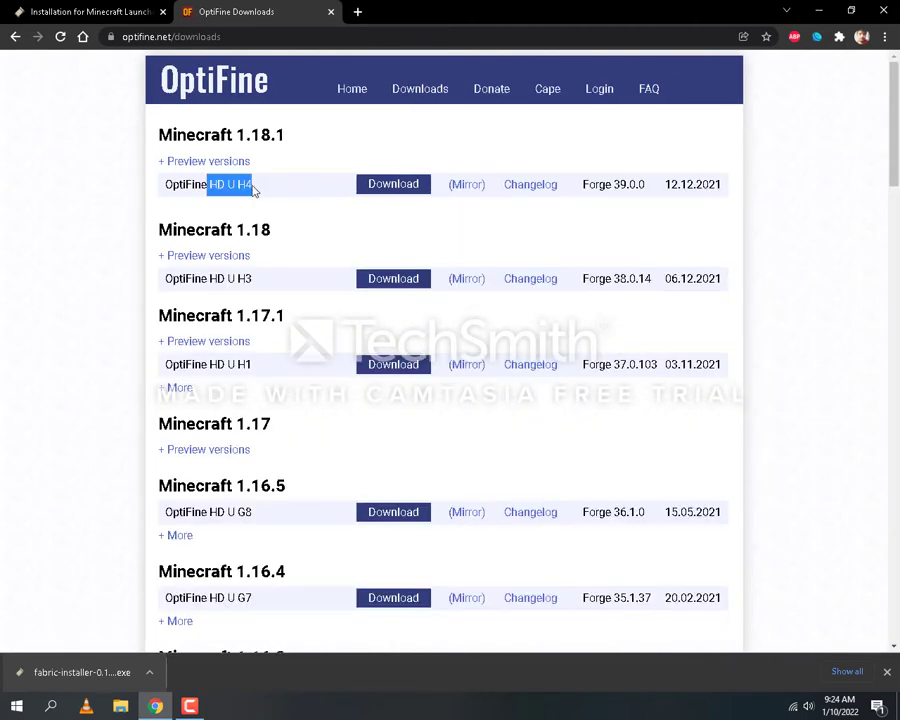
click(262, 189)
click(393, 184)
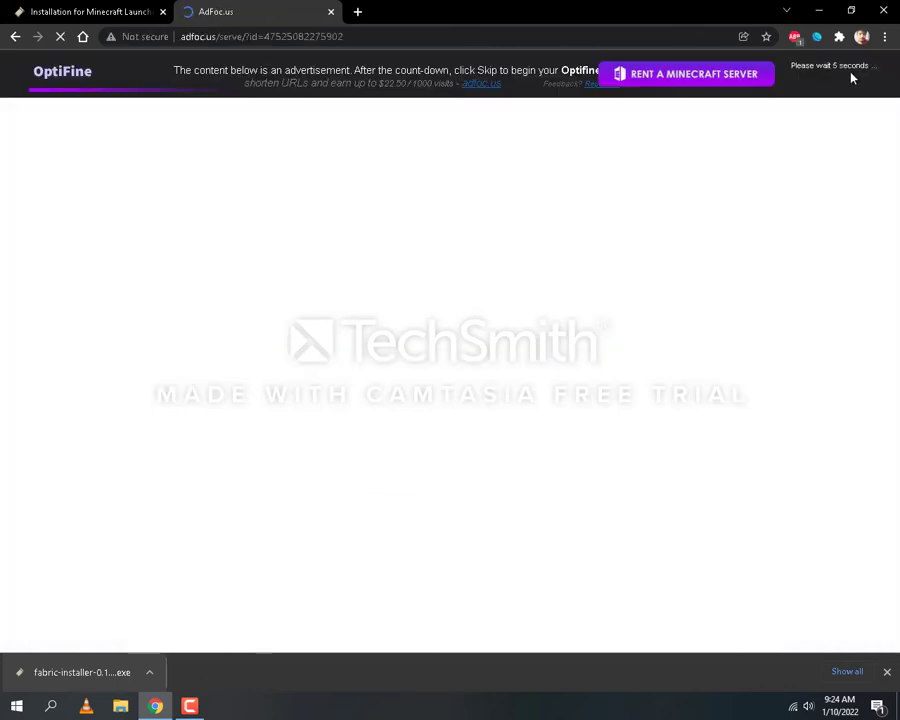
drag(816, 65, 847, 65)
click(835, 78)
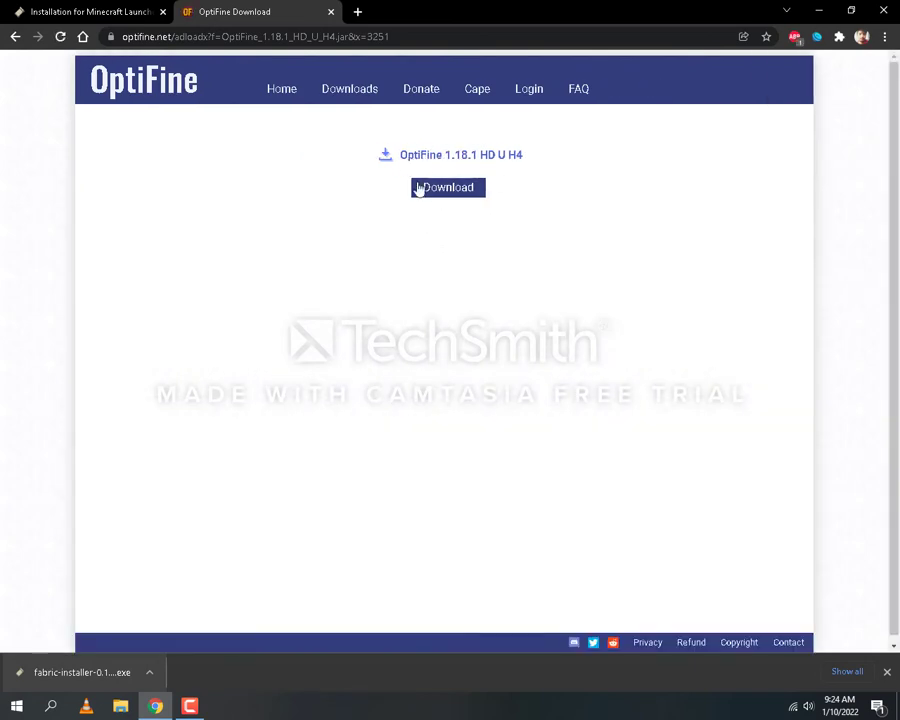
click(416, 189)
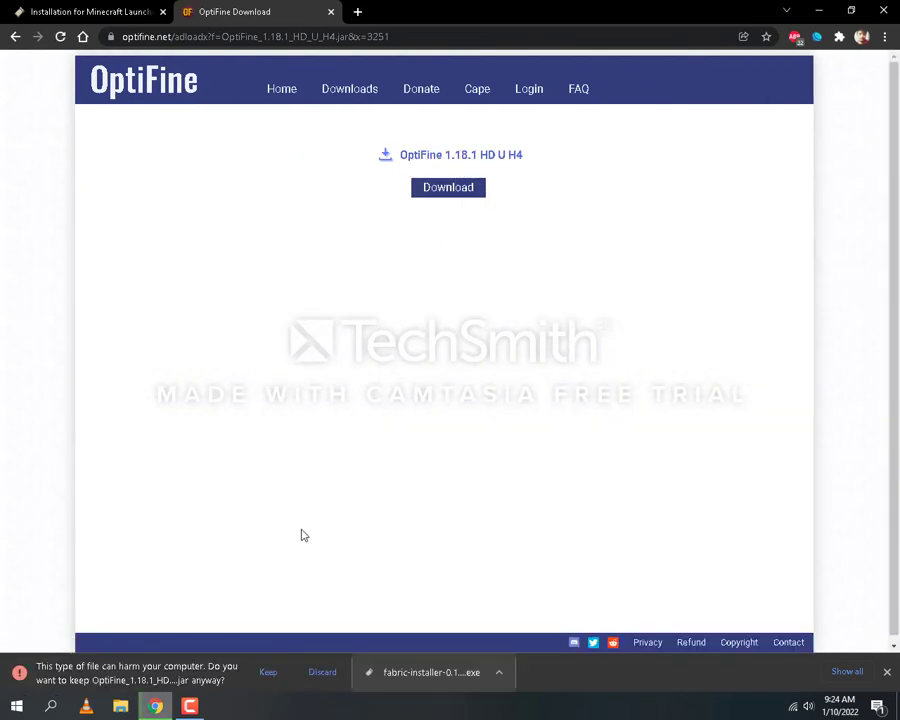
click(268, 673)
- Search for optifabric in a new tab and download OptiFabric-v1.12.10 for Minecraft 1.18 from its CurseForge page
click(358, 12)
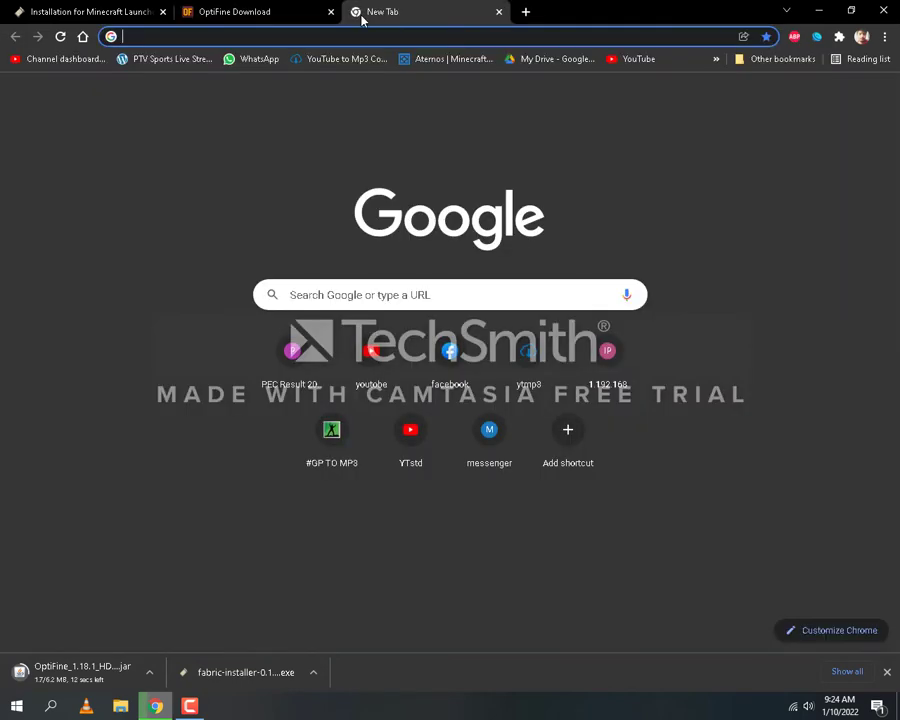
text(optifabric)
key(Return)
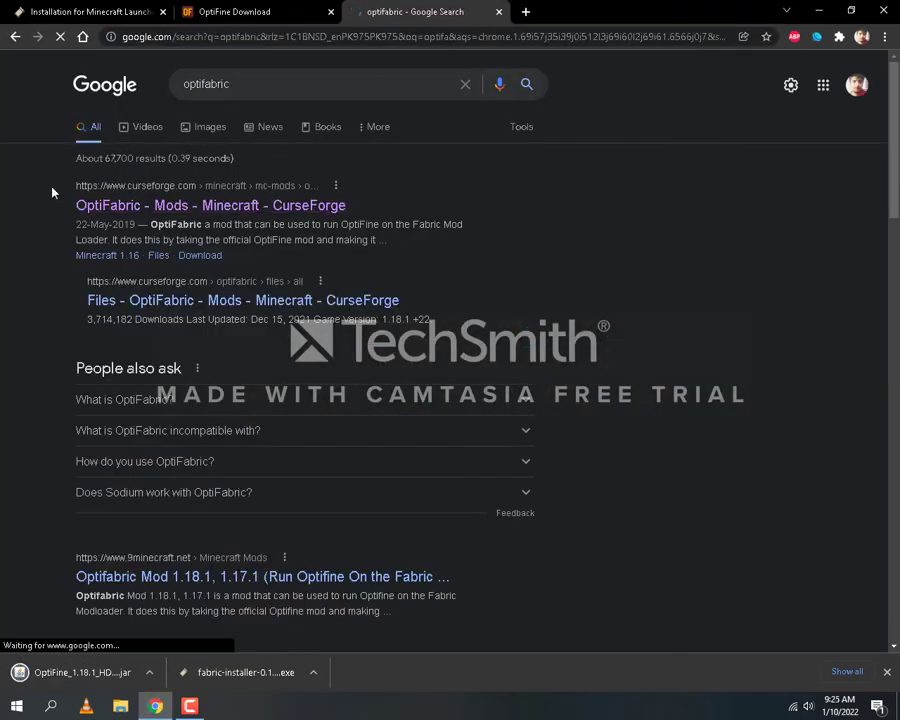
click(279, 209)
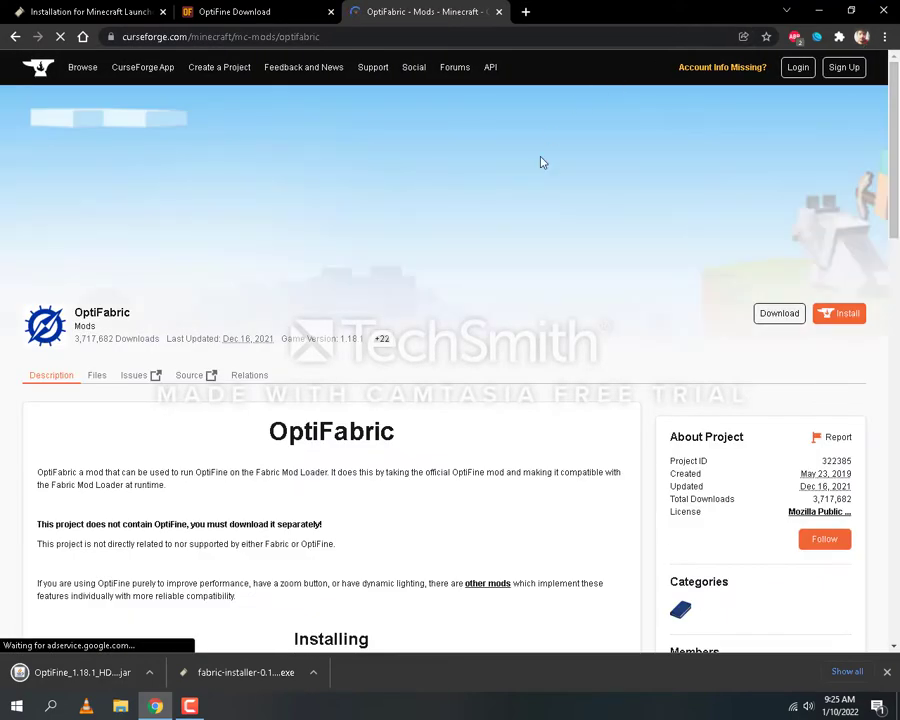
scroll(310, 404, down, 6)
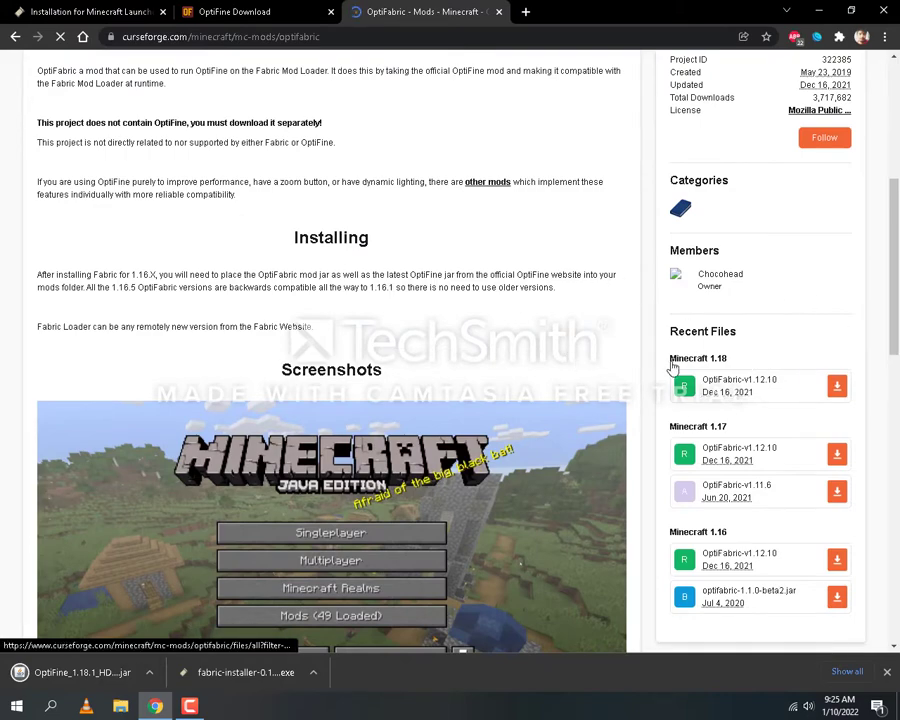
click(837, 385)
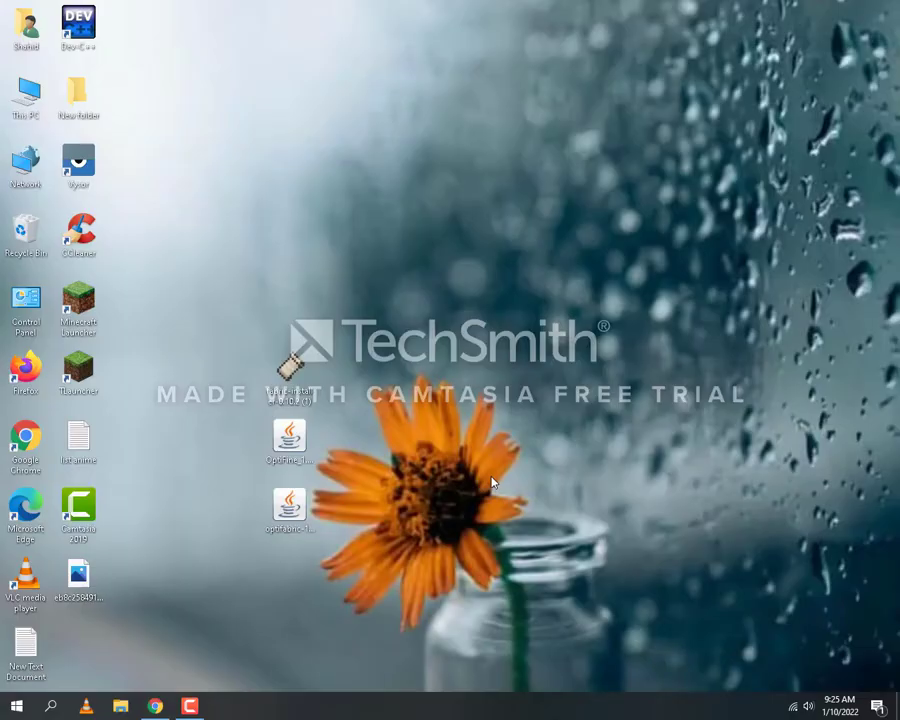
- Check the downloaded files on the desktop and the Fabric Installer's client settings, then close the installer
drag(423, 323, 240, 560)
mouse_move(313, 518)
mouse_down()
mouse_move(404, 494)
mouse_move(325, 513)
mouse_up()
click(472, 462)
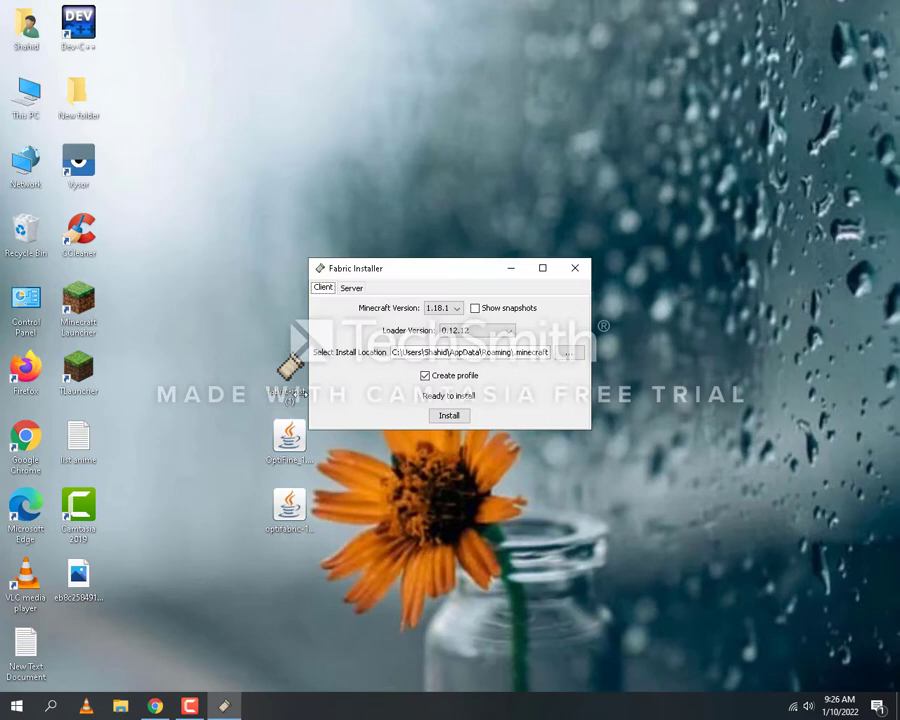
drag(412, 276, 391, 277)
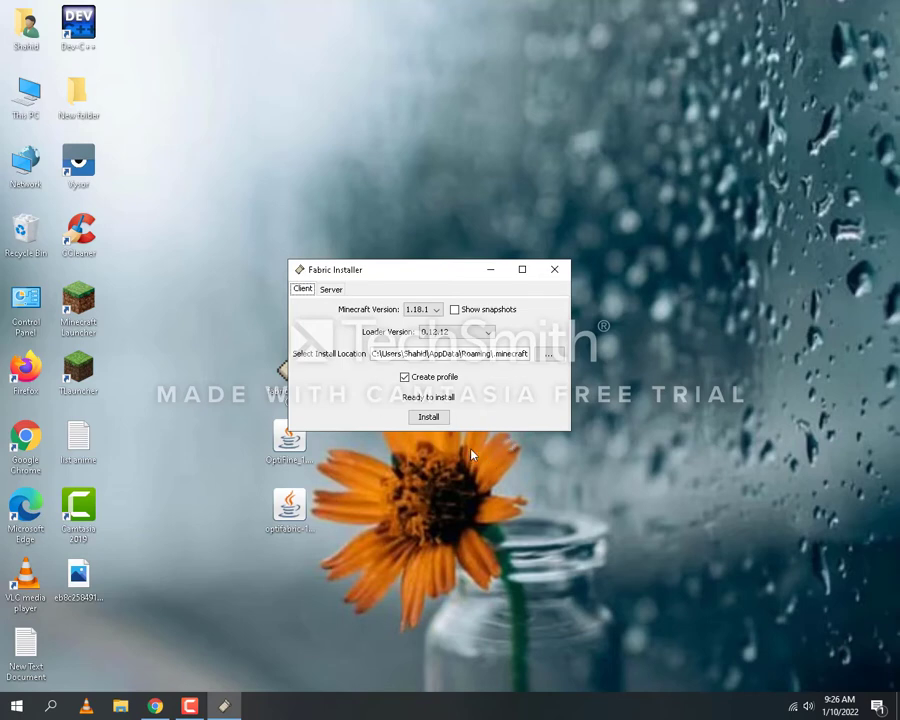
click(559, 279)
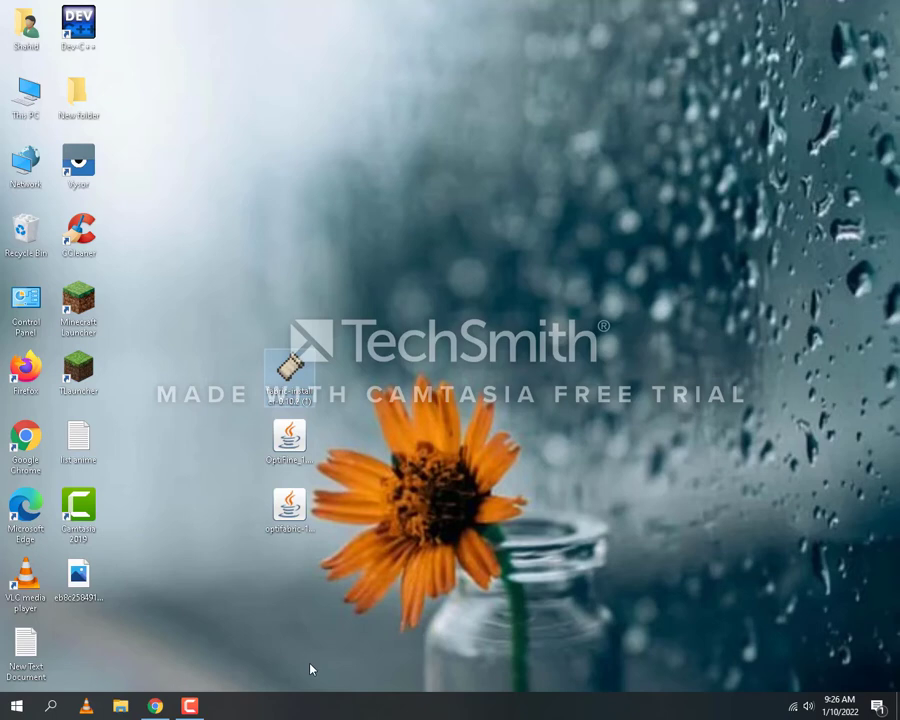
- Open the Roaming folder by running %appdata%
key(super+r)
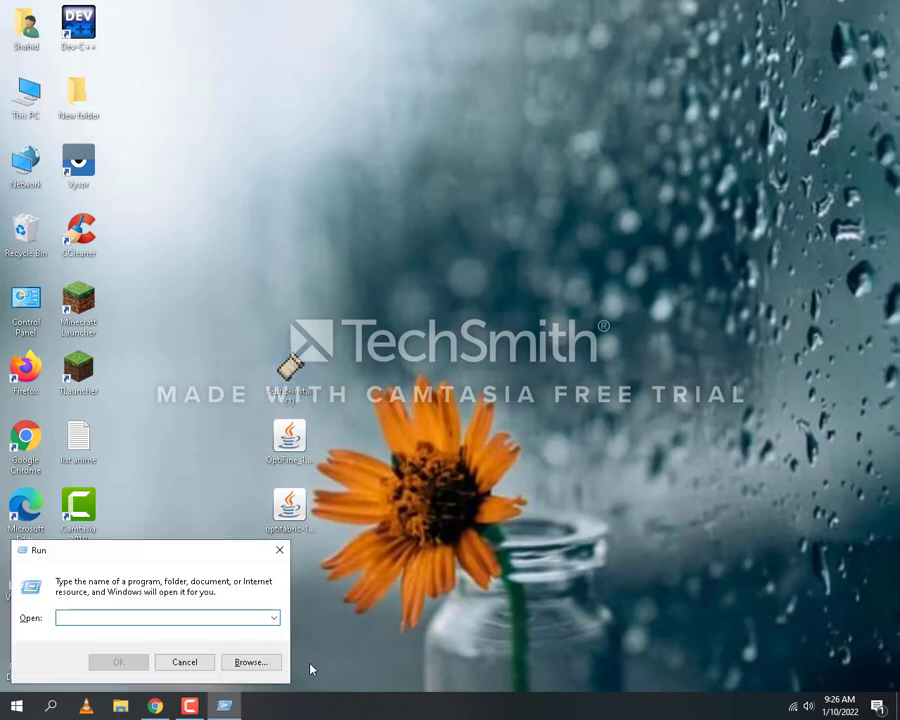
text(%appdara)
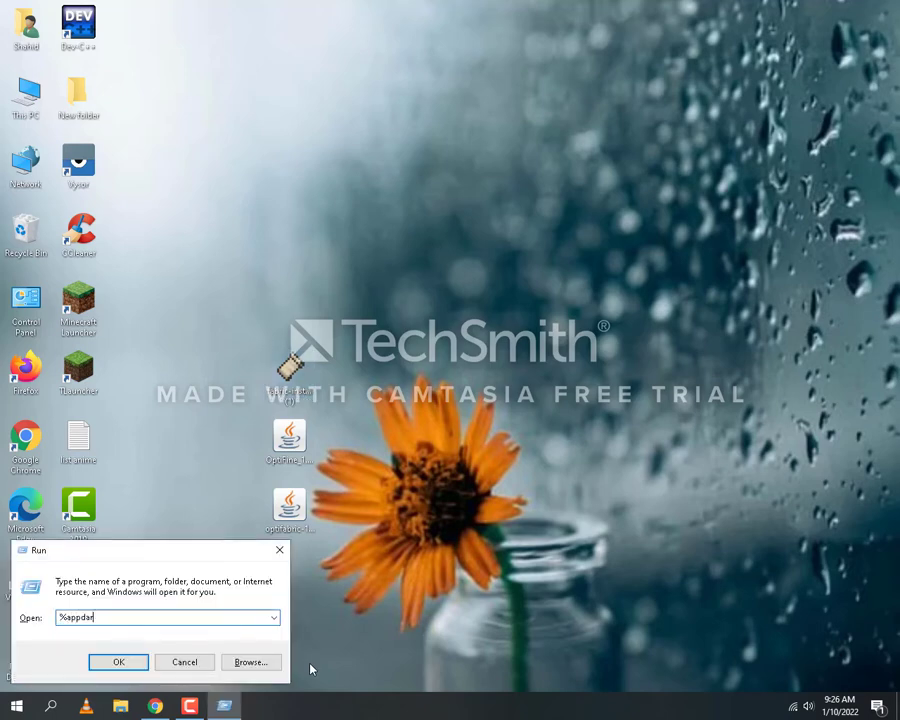
text(%)
key(Left)
key(Left)
key(BackSpace)
key(Return)
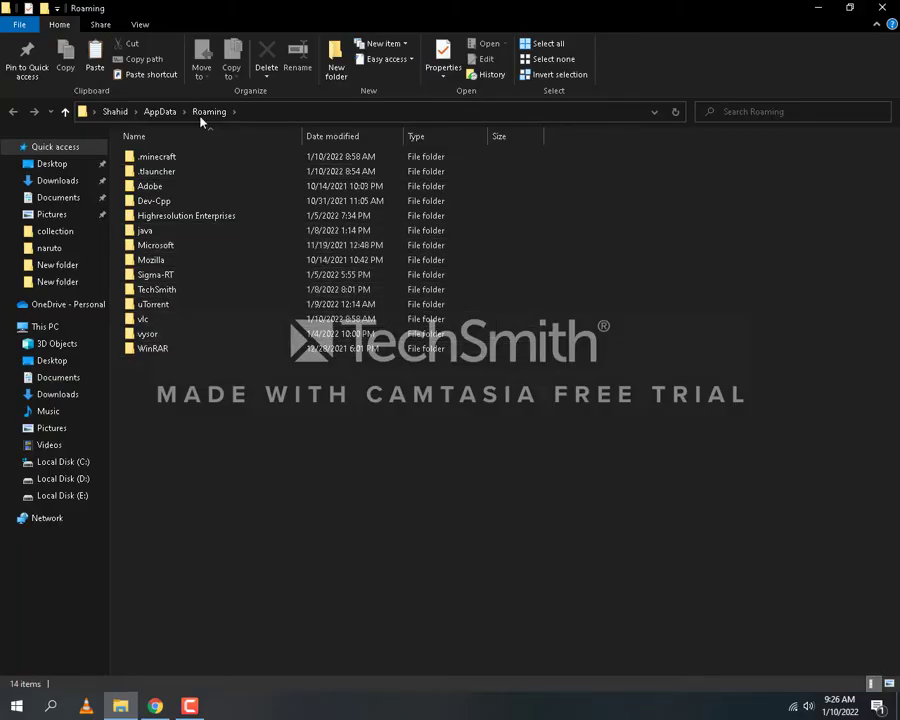
- Go into the .minecraft folder, name its mod folder "mods" and open it
double_click(174, 163)
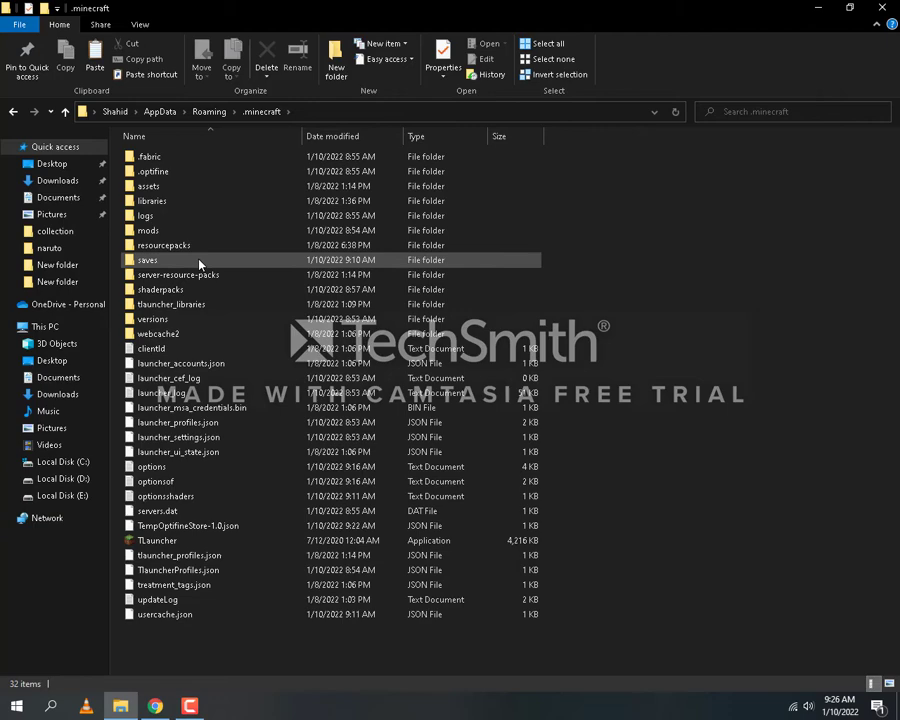
double_click(188, 231)
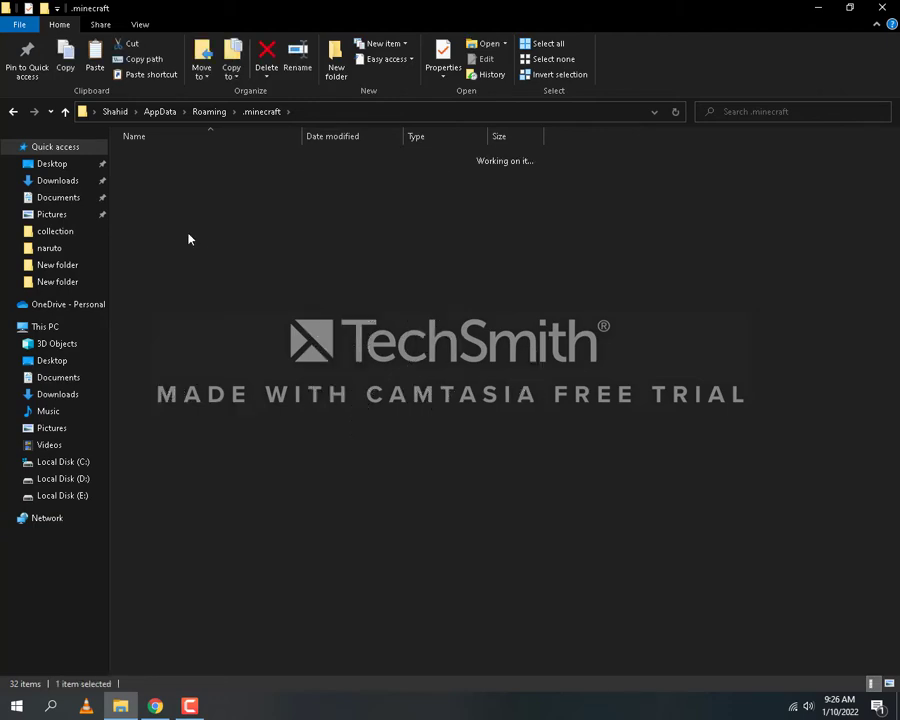
click(9, 113)
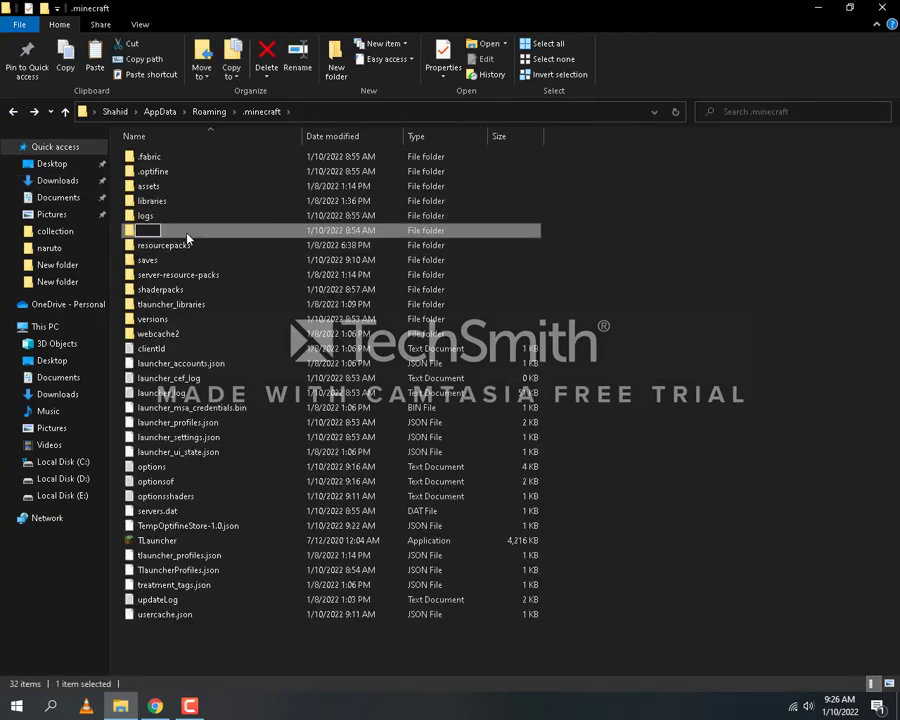
text(mods)
key(Return)
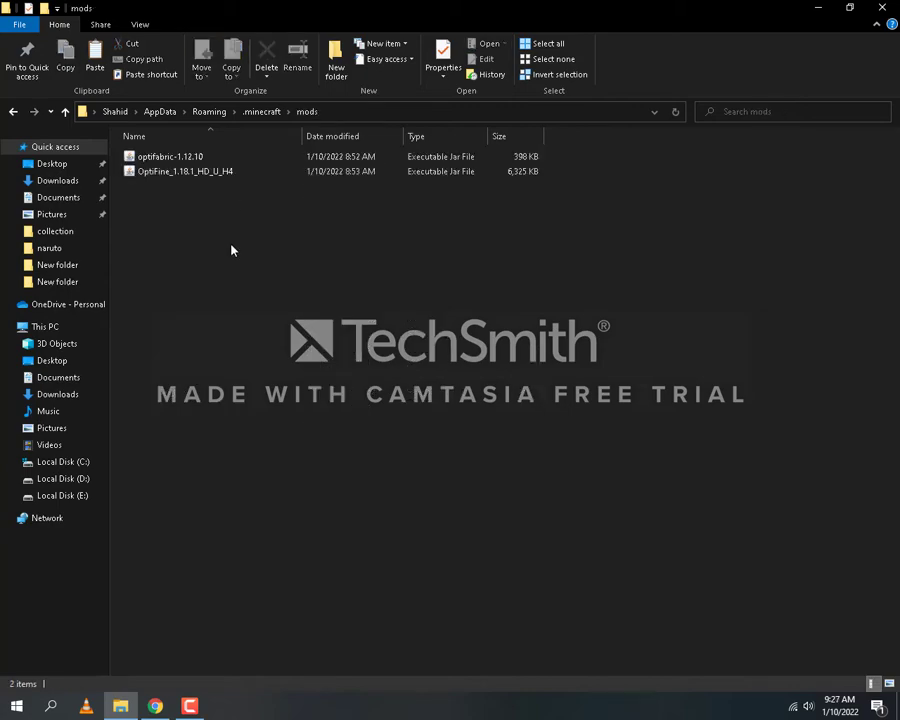
- Move the OptiFine_1.18.1_HD_U_H4 and optifabric-1.12.10 jar files from the desktop into the mods folder and close the folder window
drag(231, 250, 214, 182)
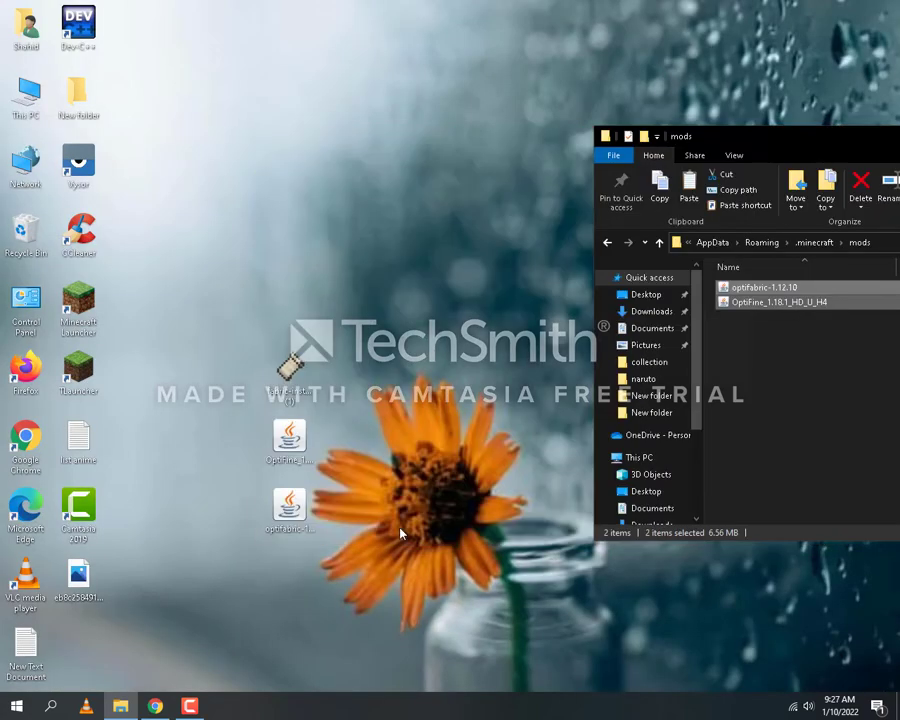
drag(400, 533, 265, 450)
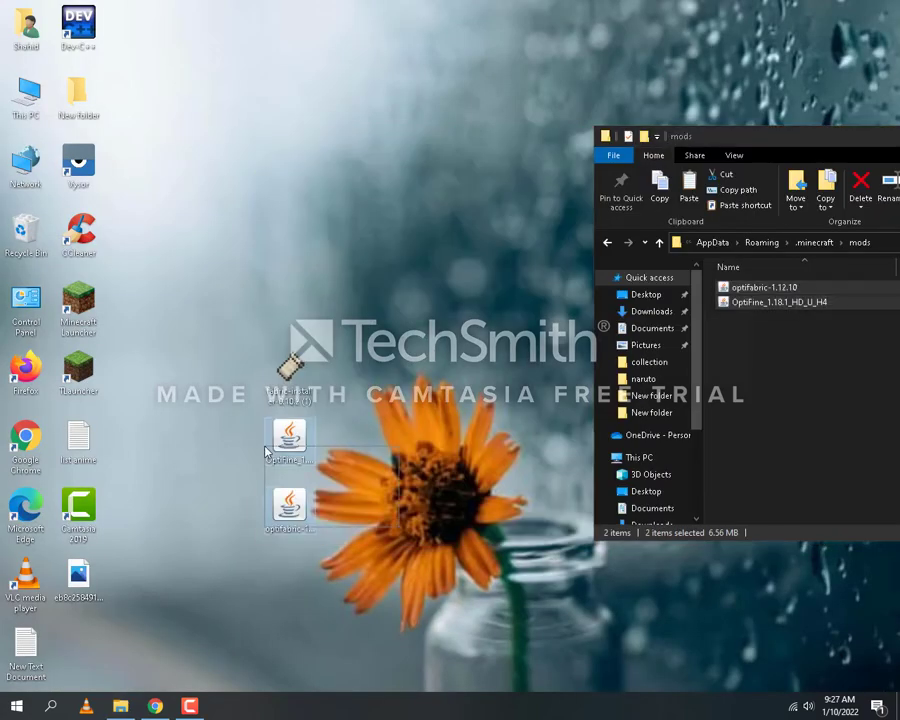
click(225, 239)
drag(770, 142, 300, 154)
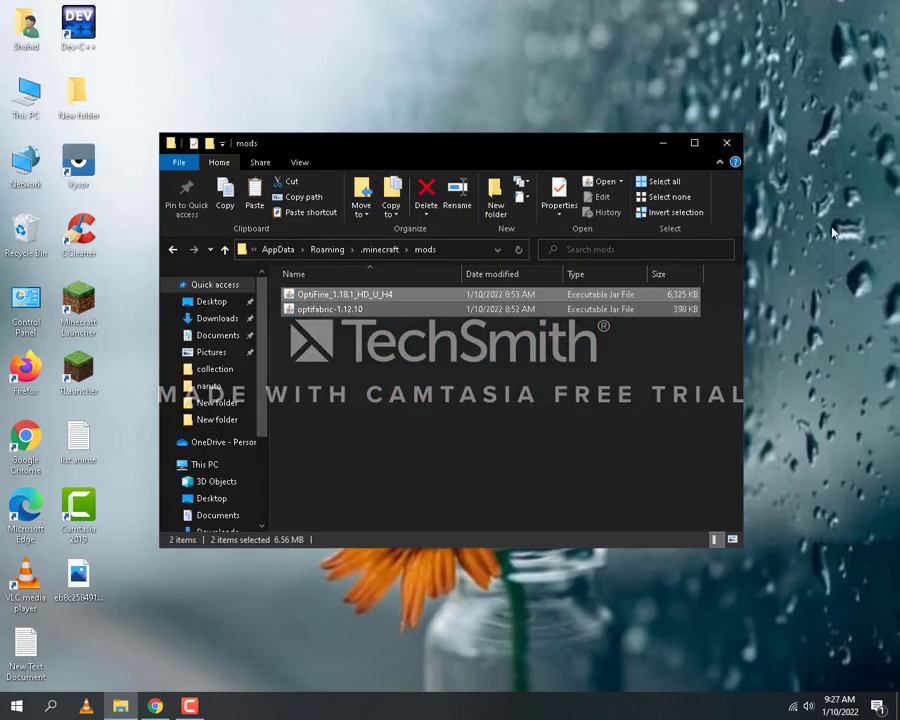
click(722, 147)
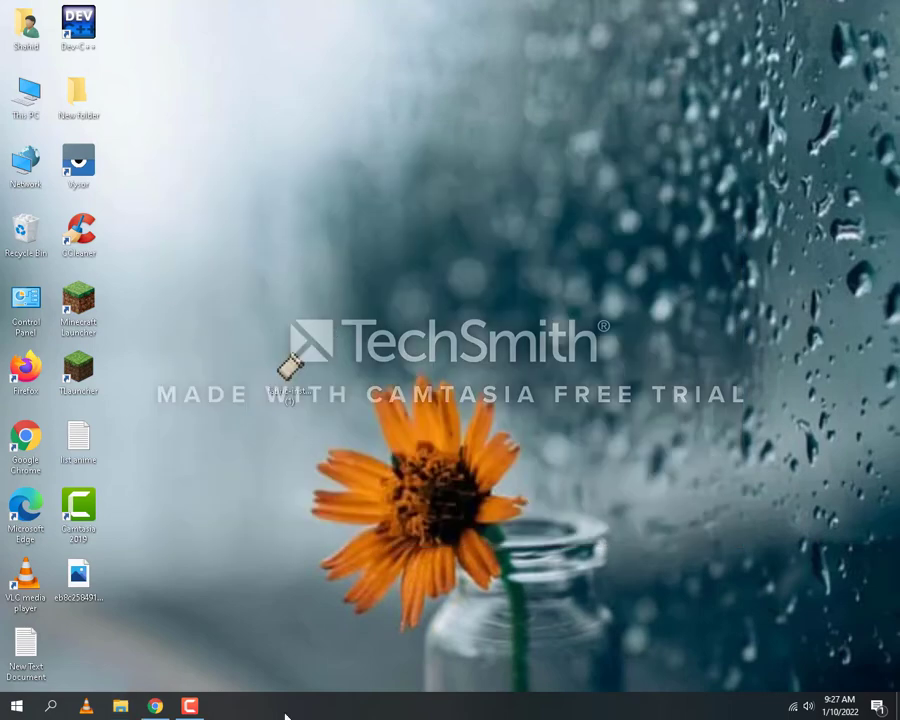
- Start TLauncher and choose Release fabric-loader-0.12.12-1.18.1 as the game version
double_click(93, 393)
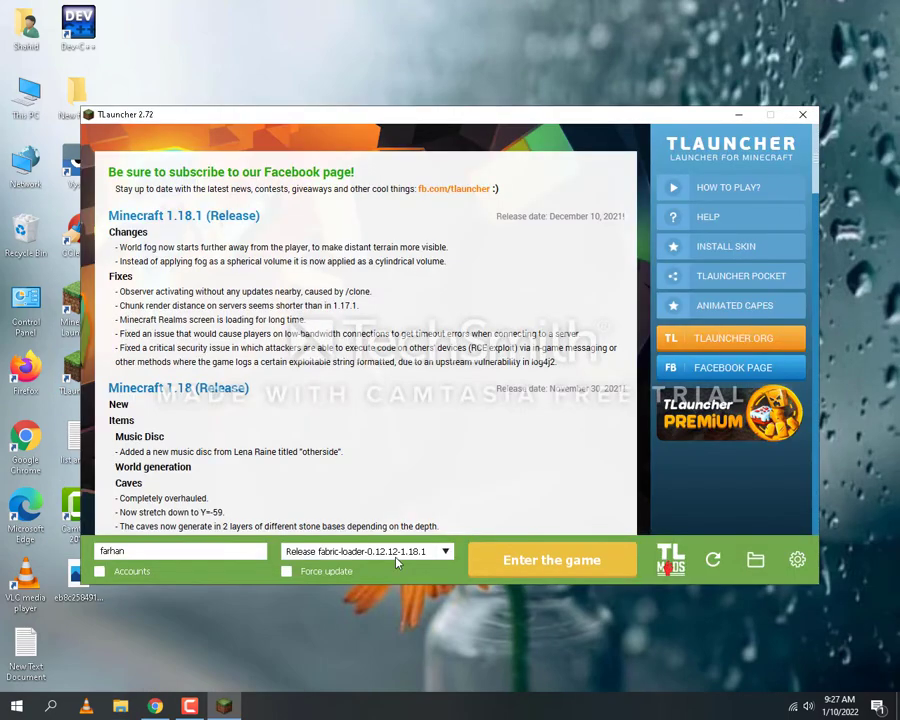
click(396, 557)
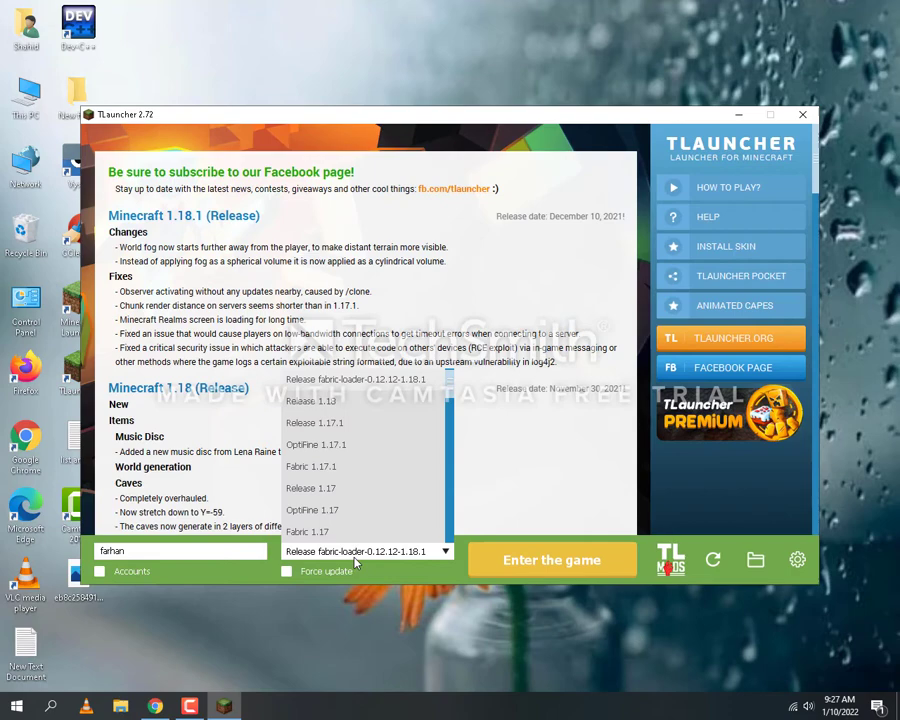
scroll(368, 392, up, 1)
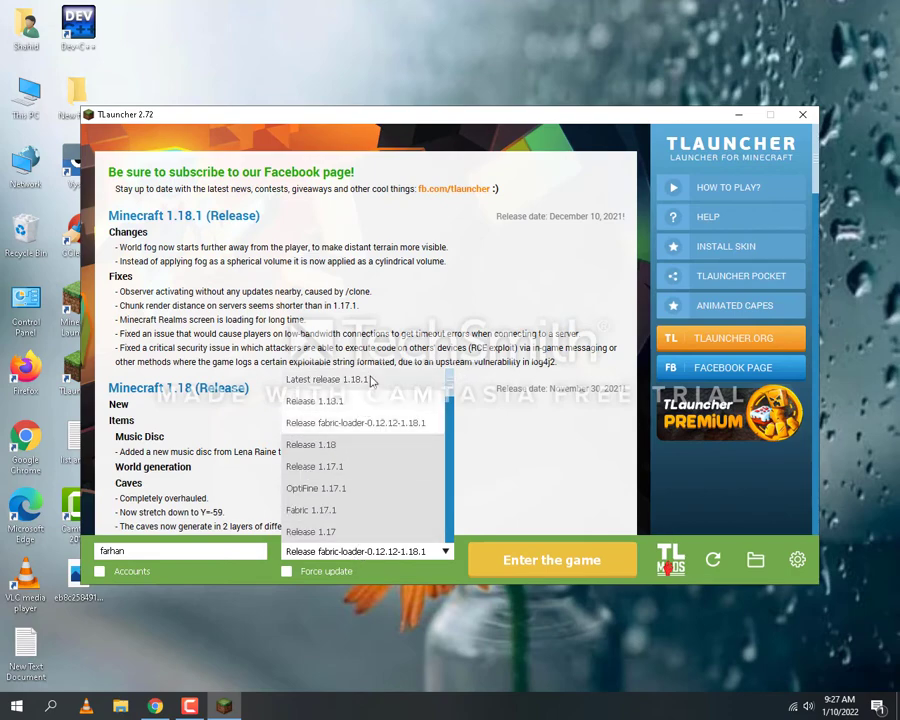
click(398, 432)
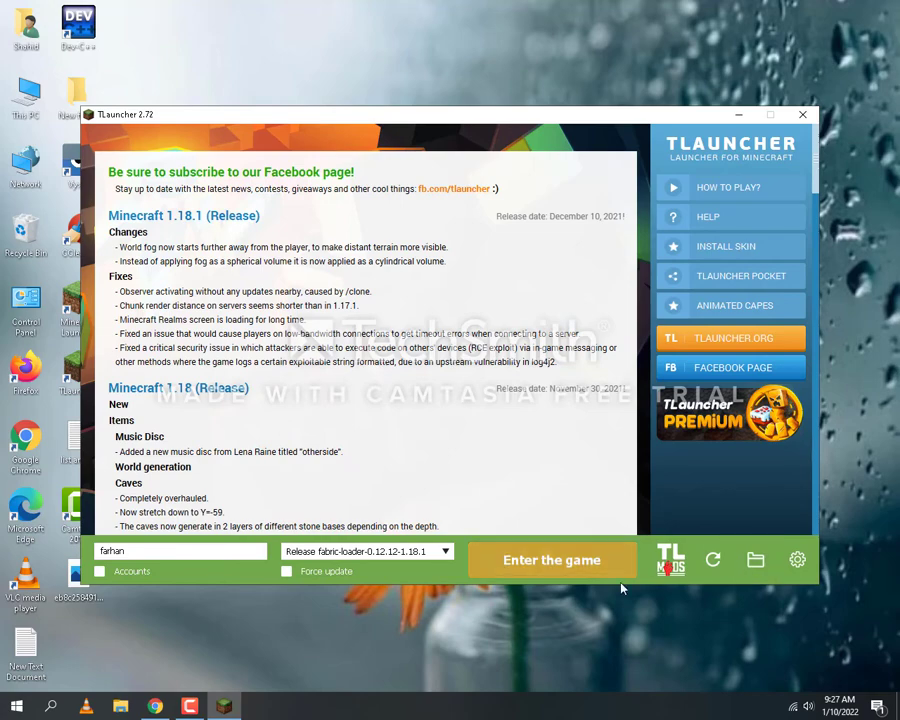
- Enter the game with the selected Fabric version and open the detailed process list in Task Manager
click(568, 566)
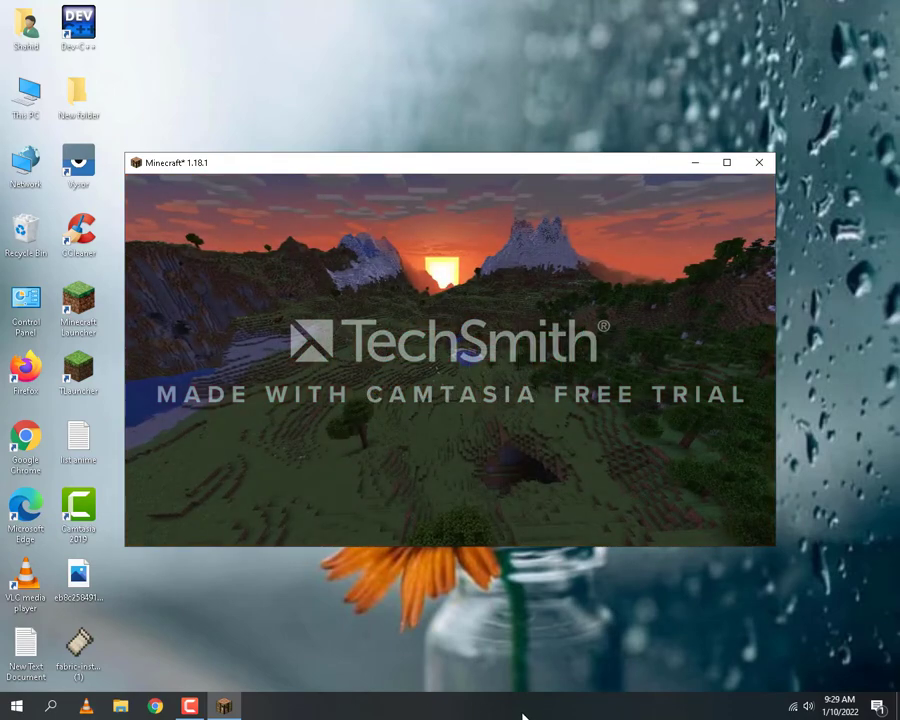
right_click(522, 716)
click(581, 642)
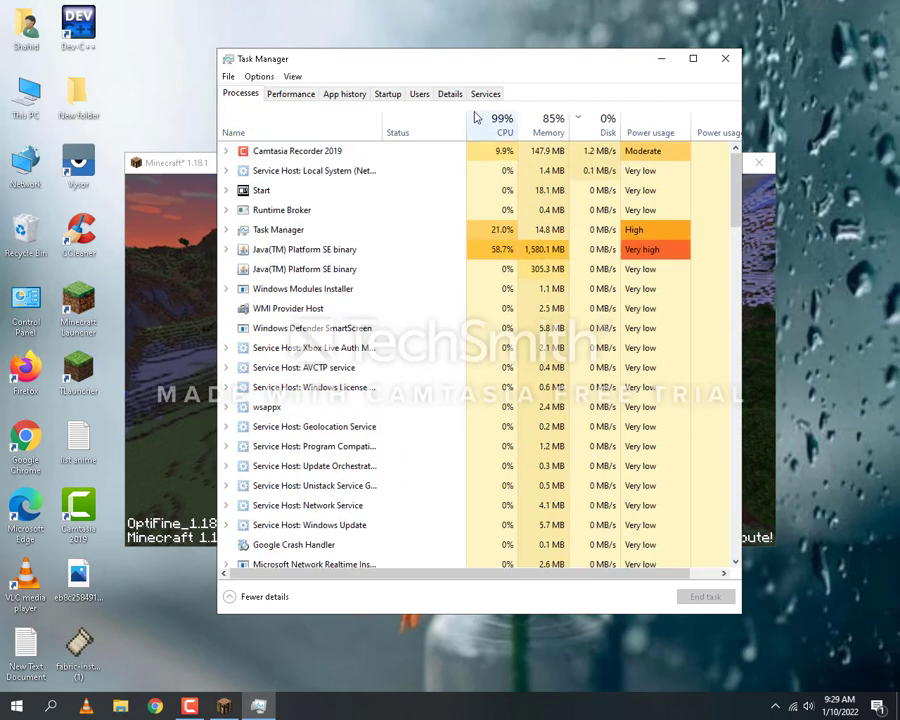
click(449, 96)
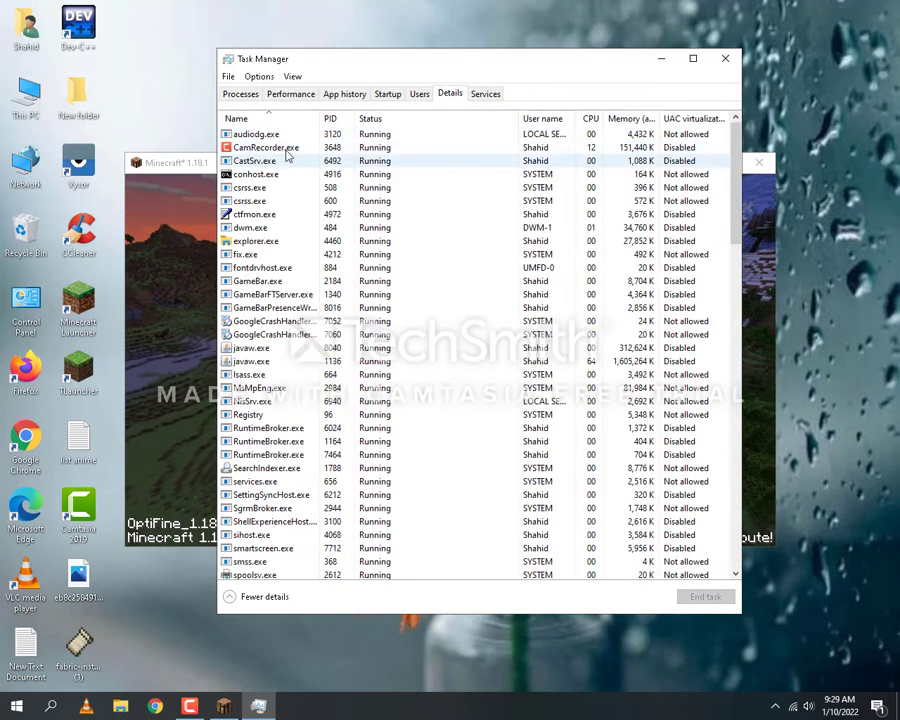
- Set the priority of both javaw.exe processes to High and close Task Manager
right_click(423, 335)
right_click(423, 348)
mouse_move(470, 412)
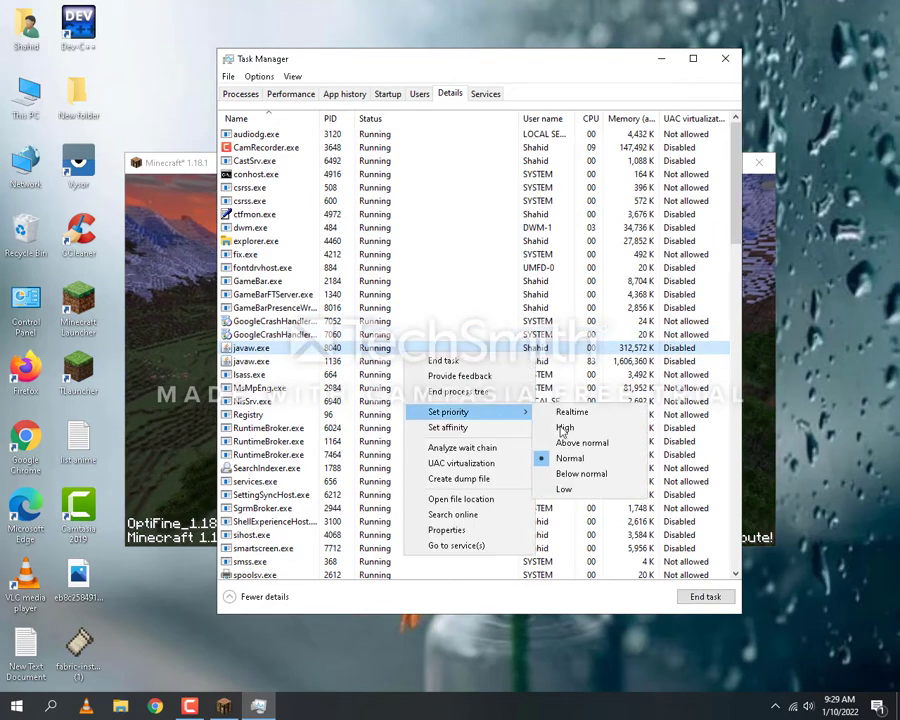
click(581, 429)
right_click(423, 361)
click(586, 436)
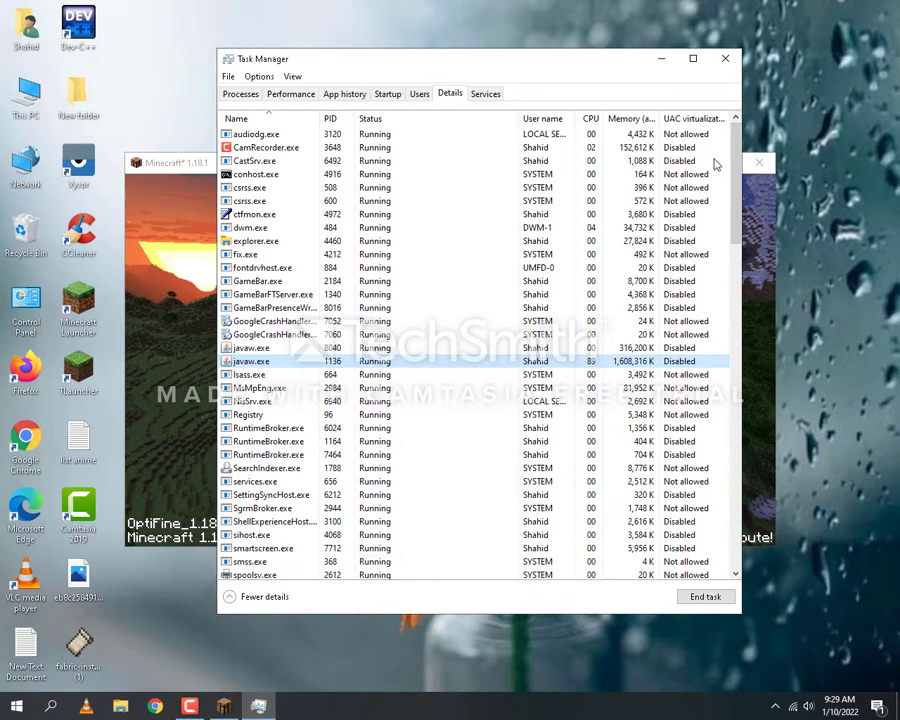
click(725, 58)
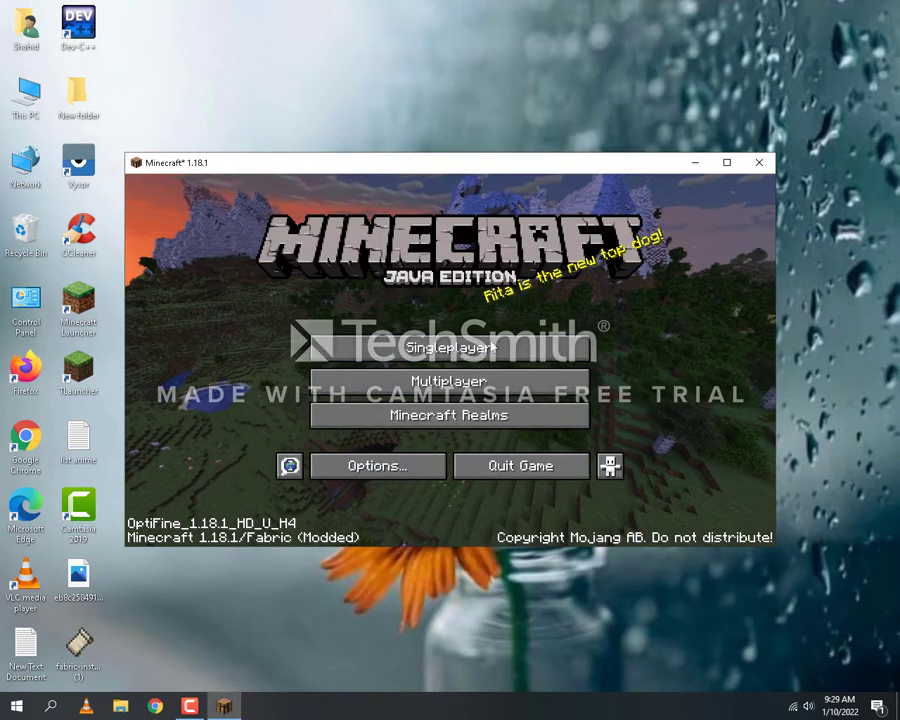
- Open Minecraft's video settings and set the maximum framerate to 85 fps
click(416, 468)
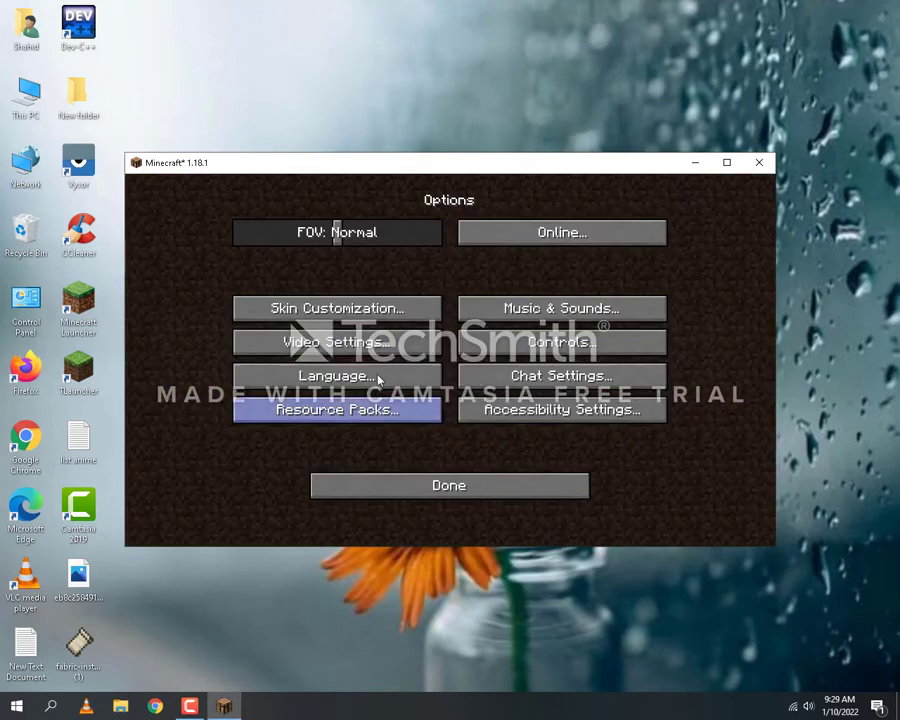
click(335, 342)
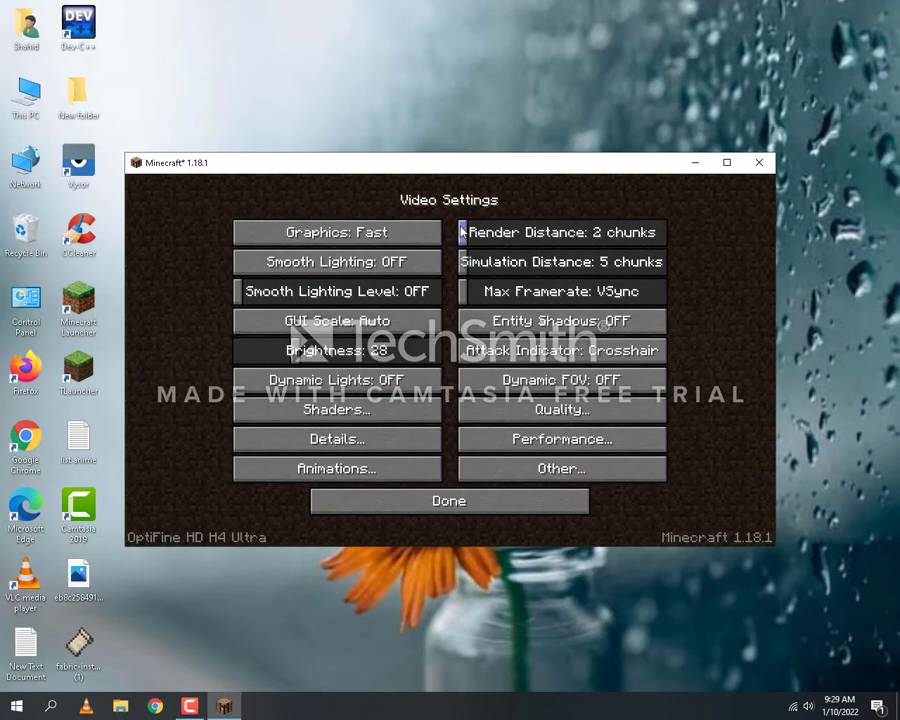
mouse_move(463, 232)
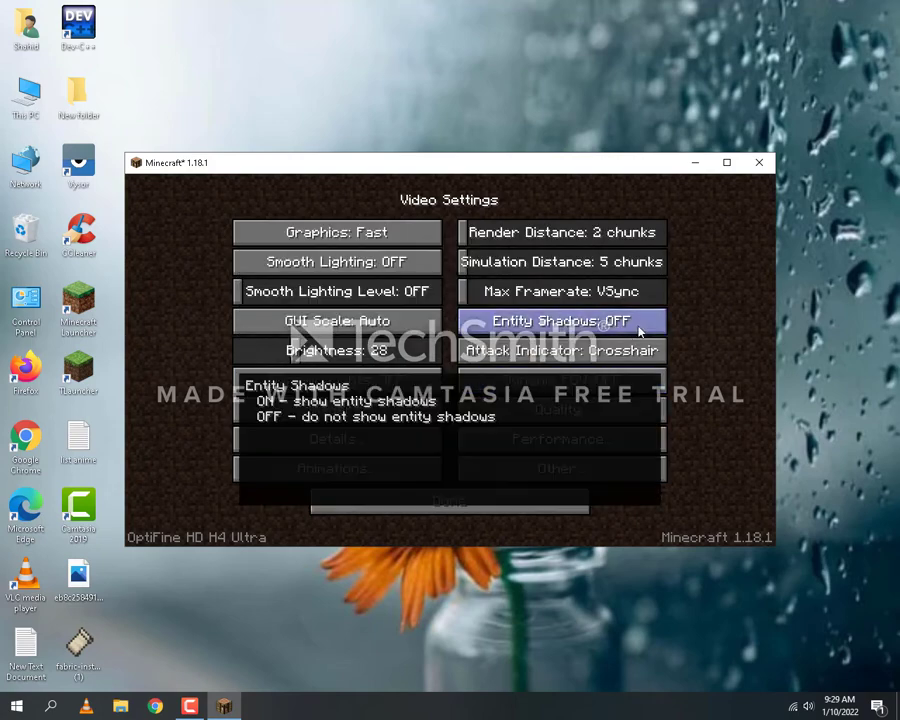
drag(490, 300, 526, 295)
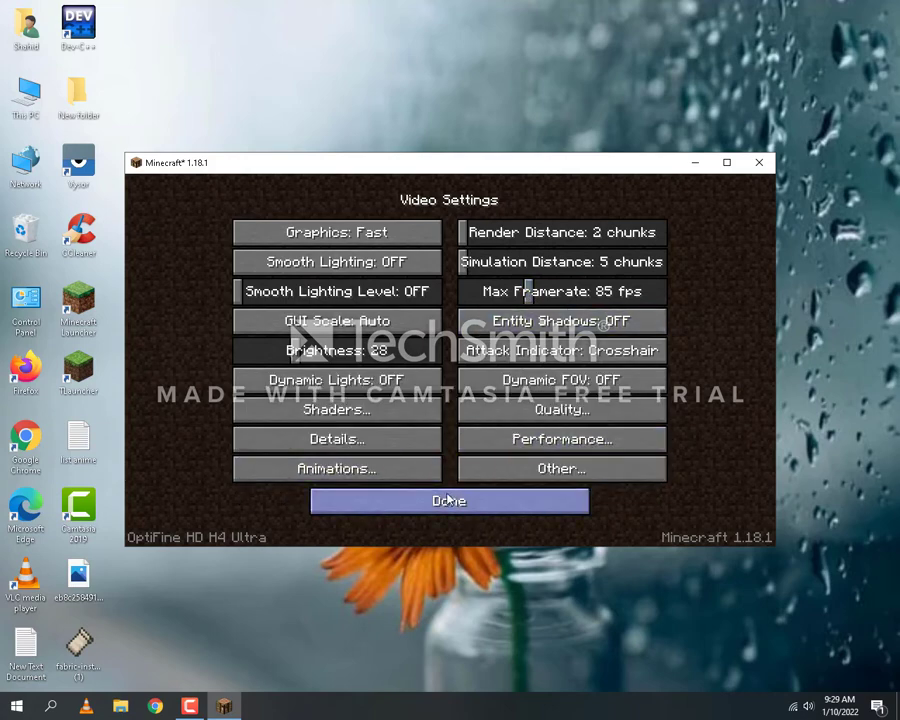
- Review the OptiFine options under Other, Animations and Details in the video settings
click(584, 477)
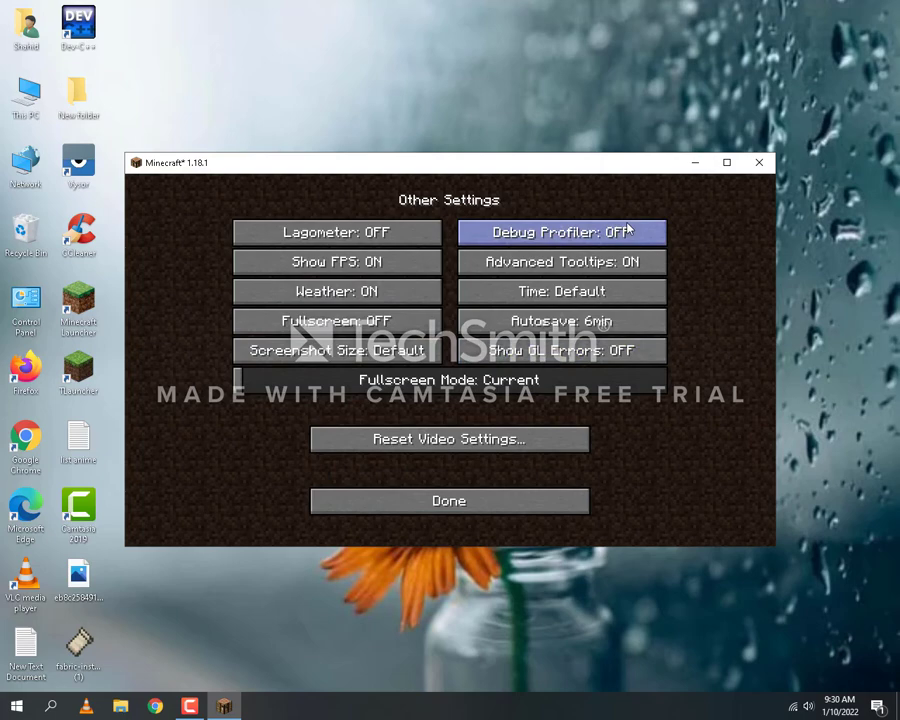
click(472, 504)
click(374, 468)
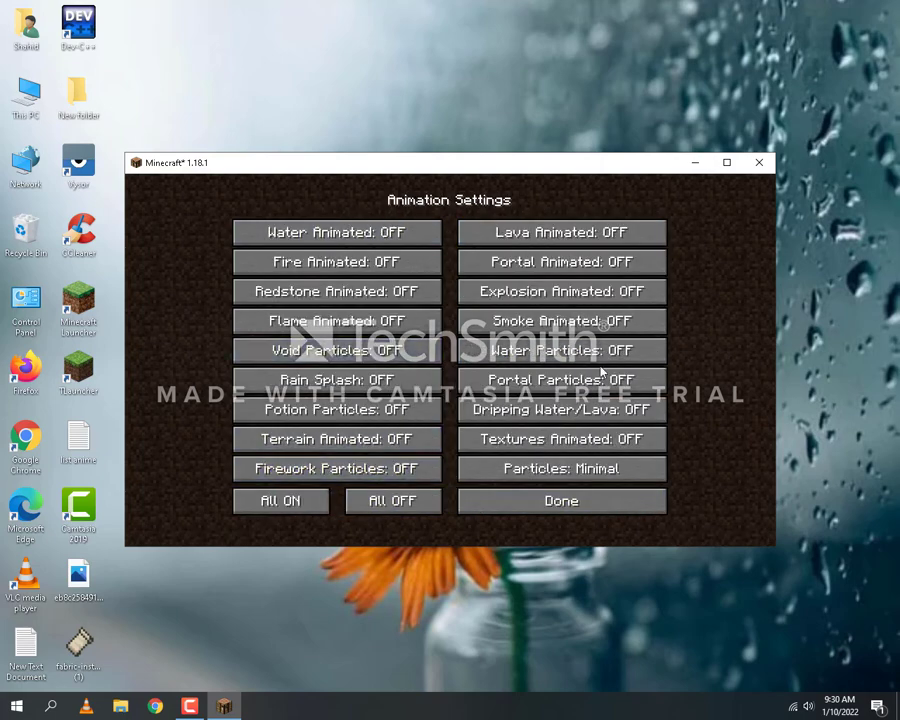
click(612, 506)
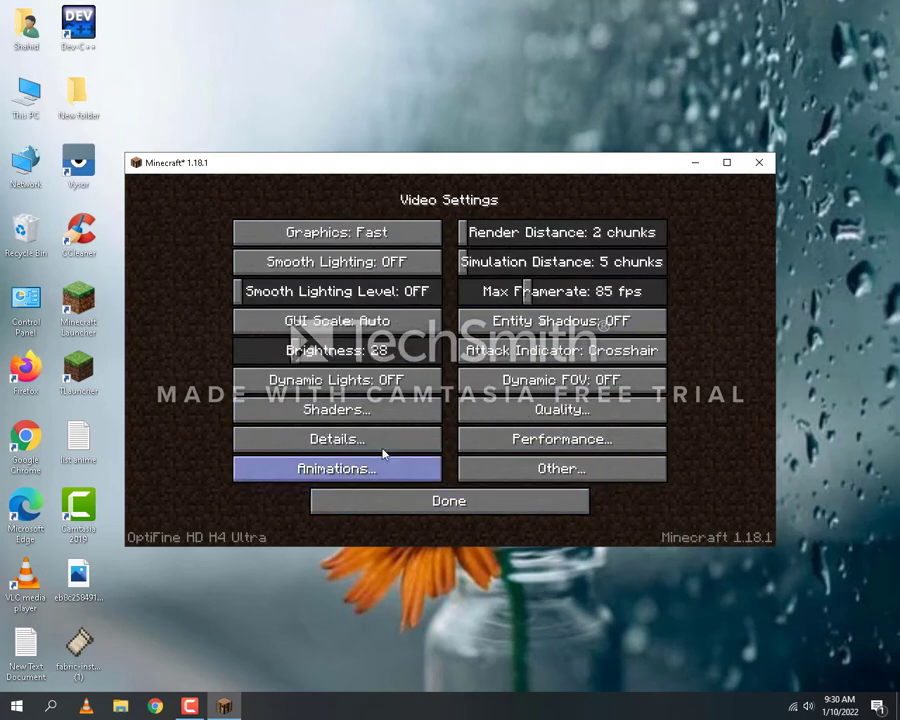
click(383, 450)
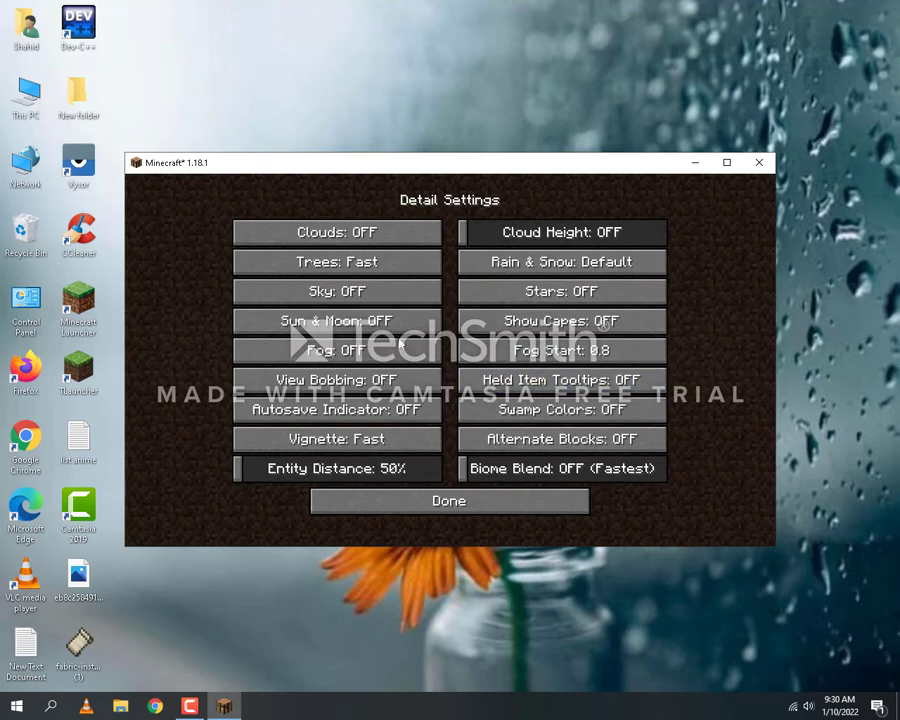
click(542, 505)
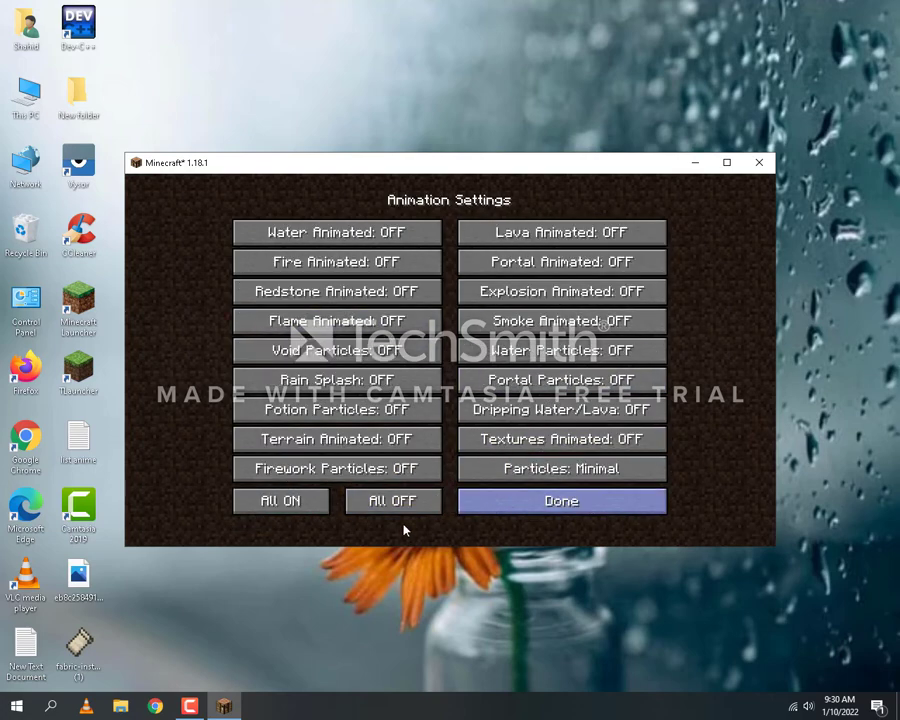
click(516, 514)
click(406, 440)
click(448, 497)
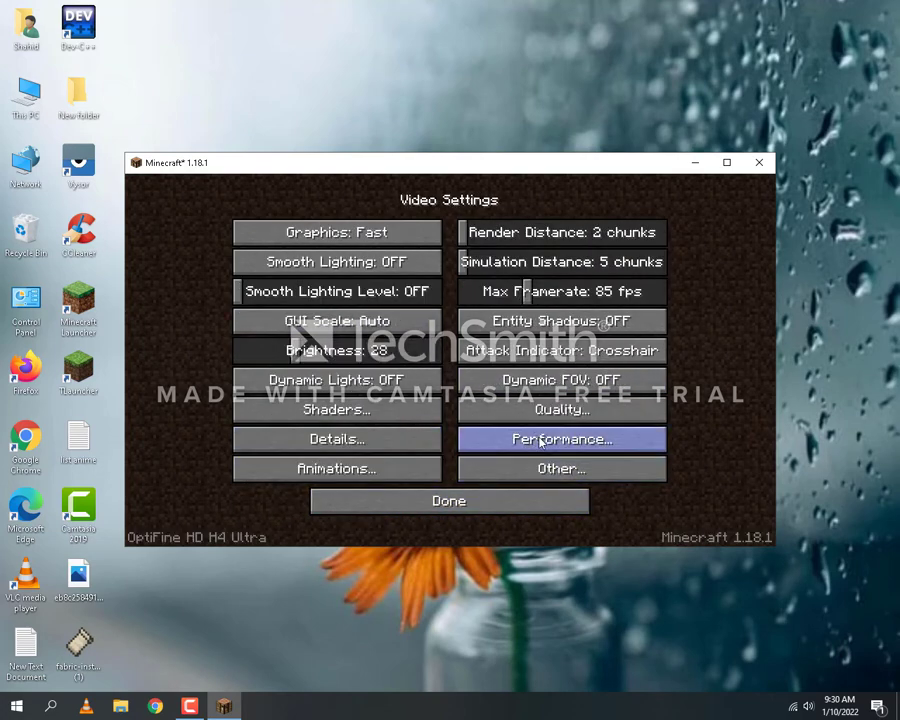
- Examine the Performance, Quality and Shaders pages of the video settings, and recheck the Details page
click(500, 438)
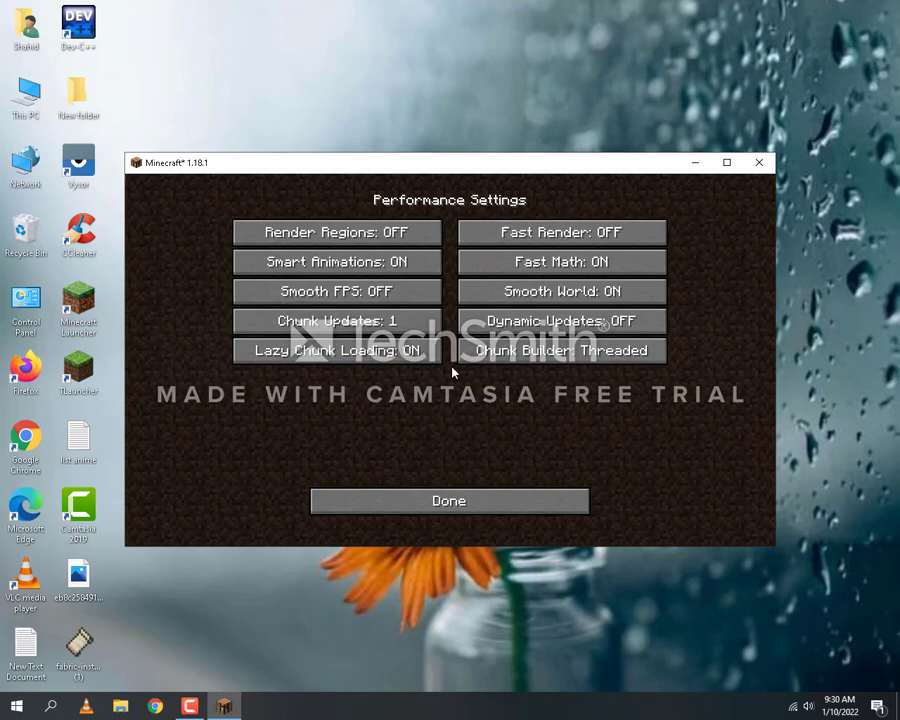
click(460, 505)
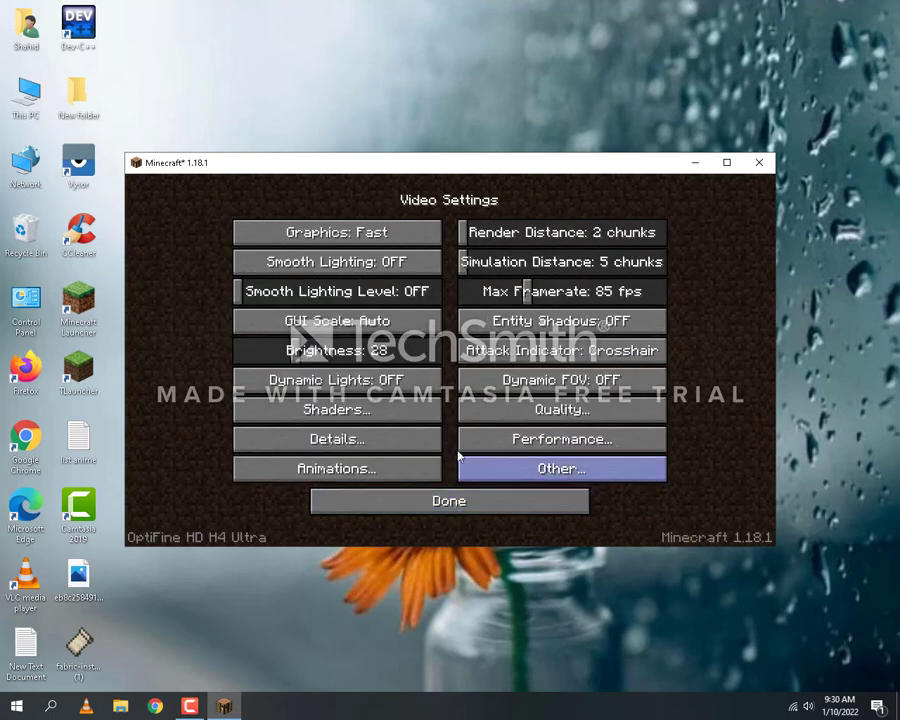
click(578, 412)
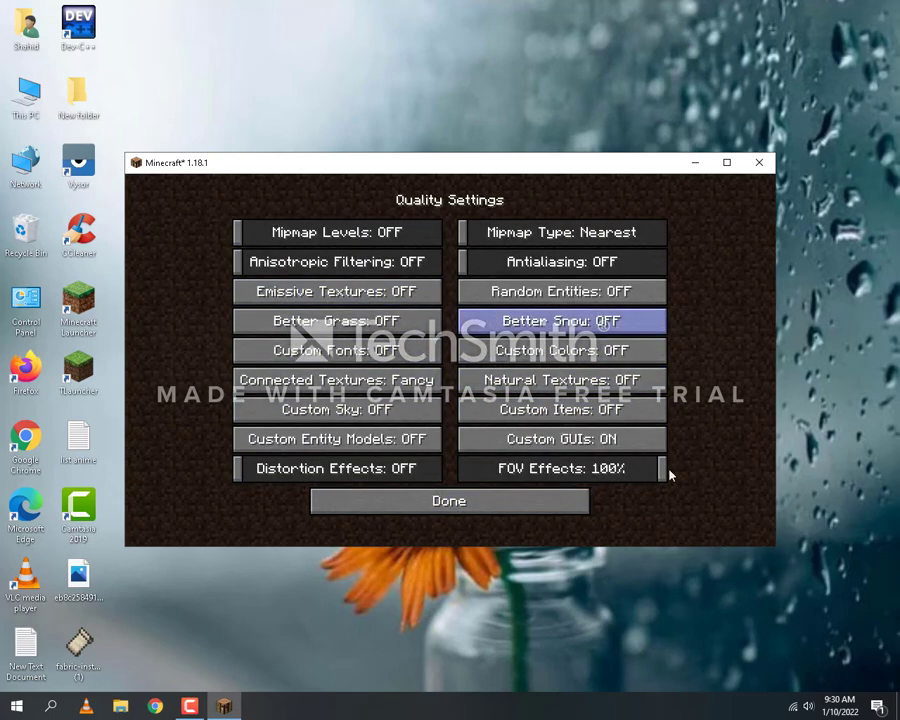
click(382, 493)
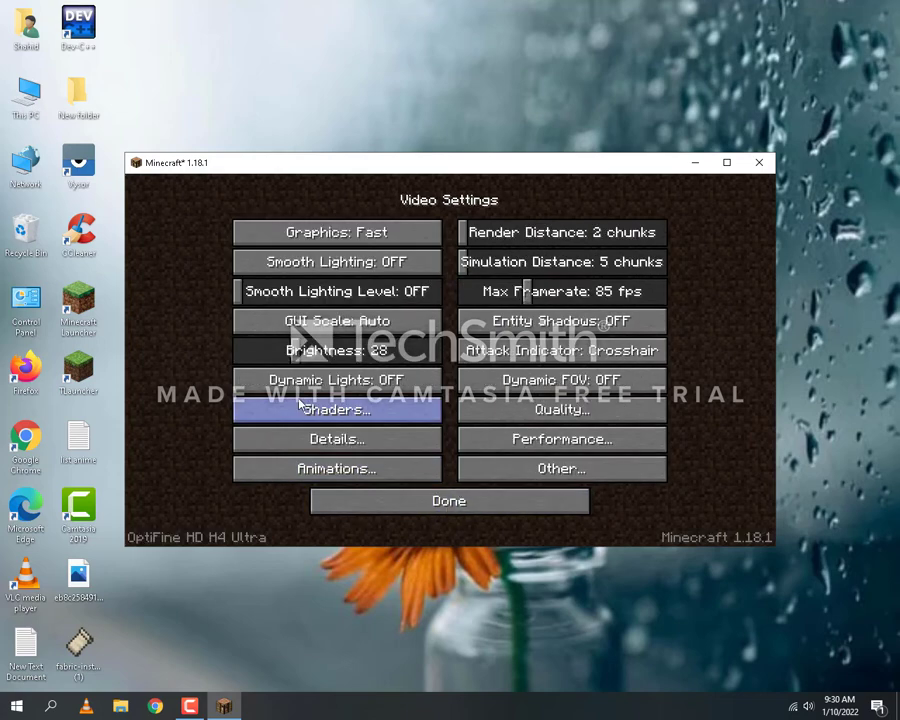
click(332, 413)
click(450, 523)
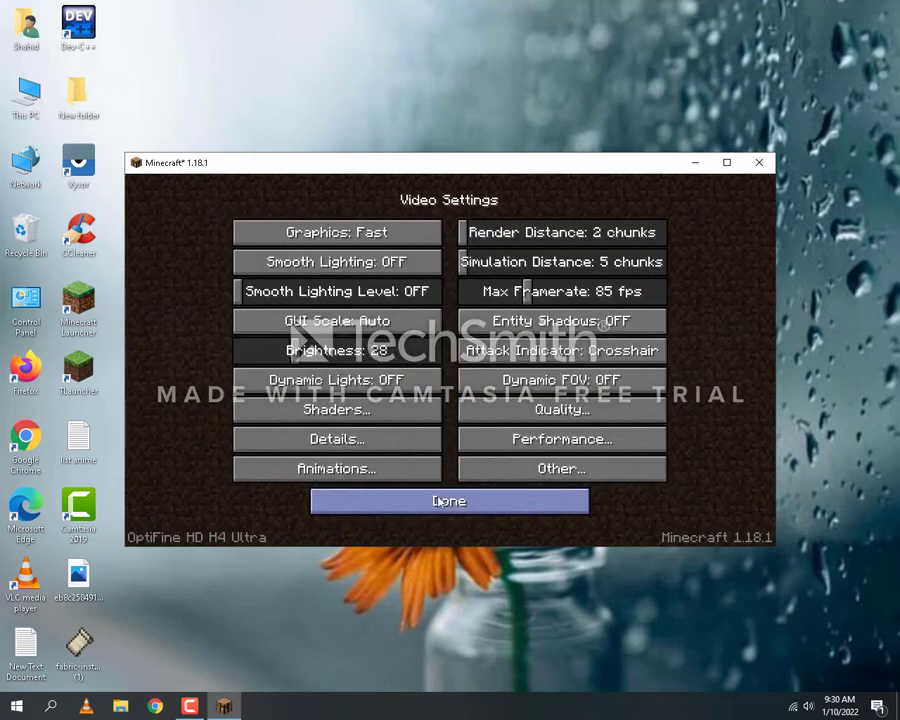
click(367, 442)
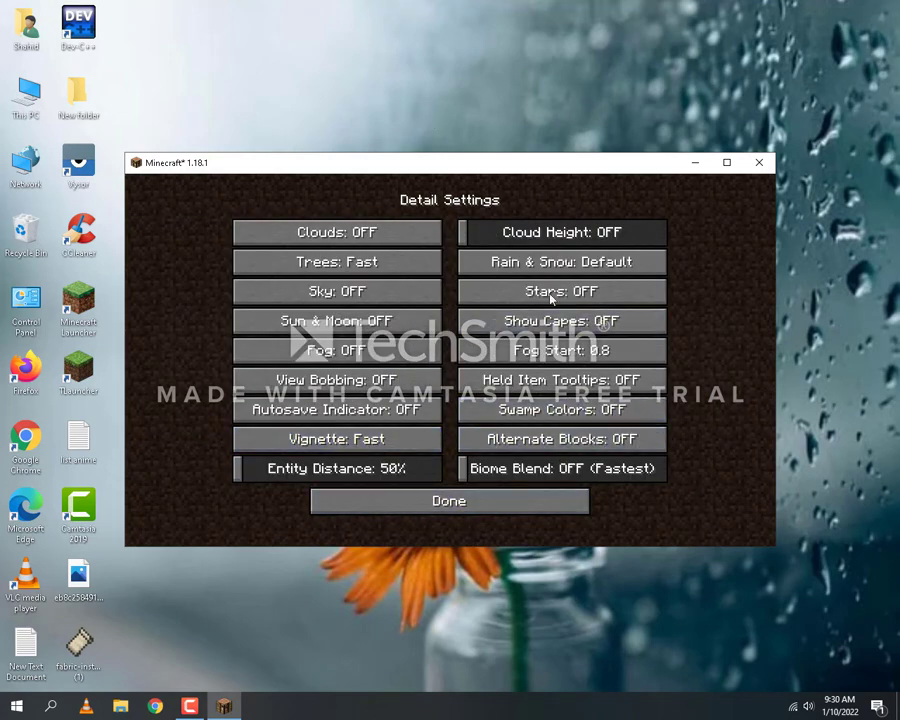
click(347, 501)
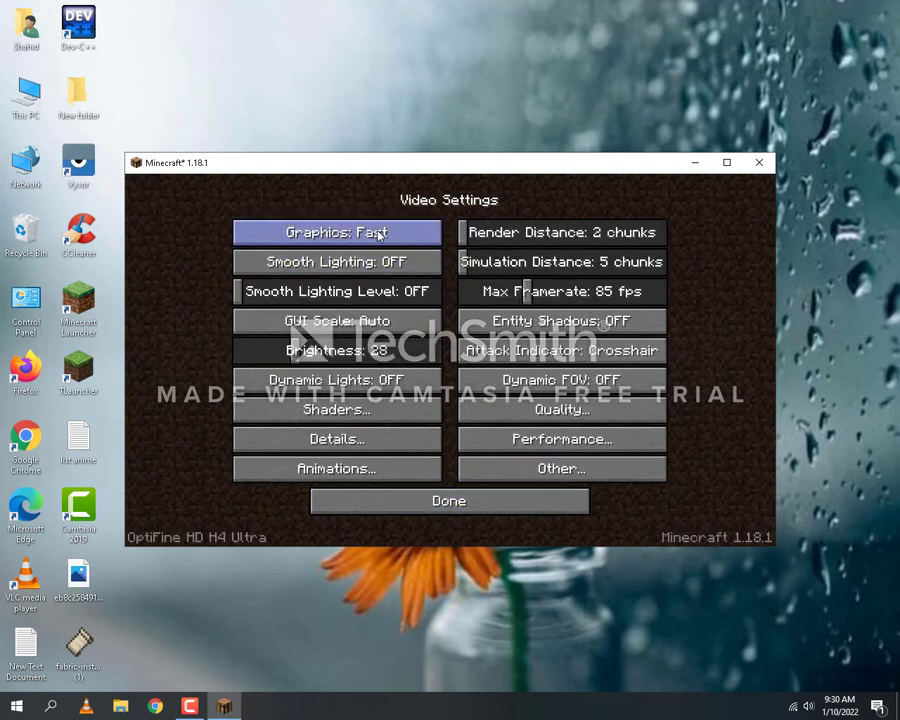
- In the detail settings, set Fog Start to 0.2 and cycle through the Rain & Snow modes
click(378, 445)
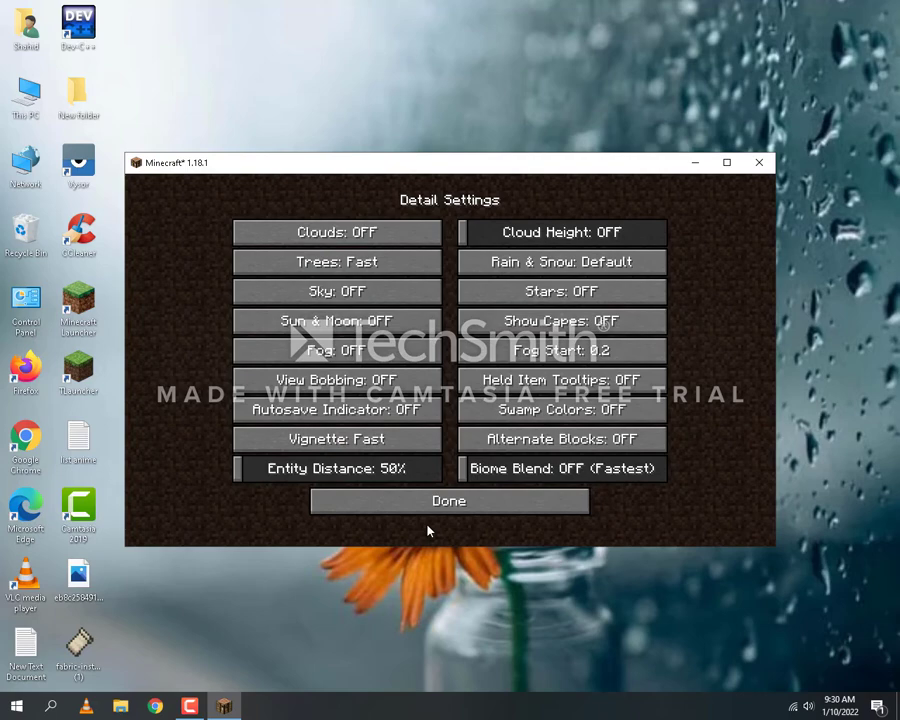
double_click(585, 265)
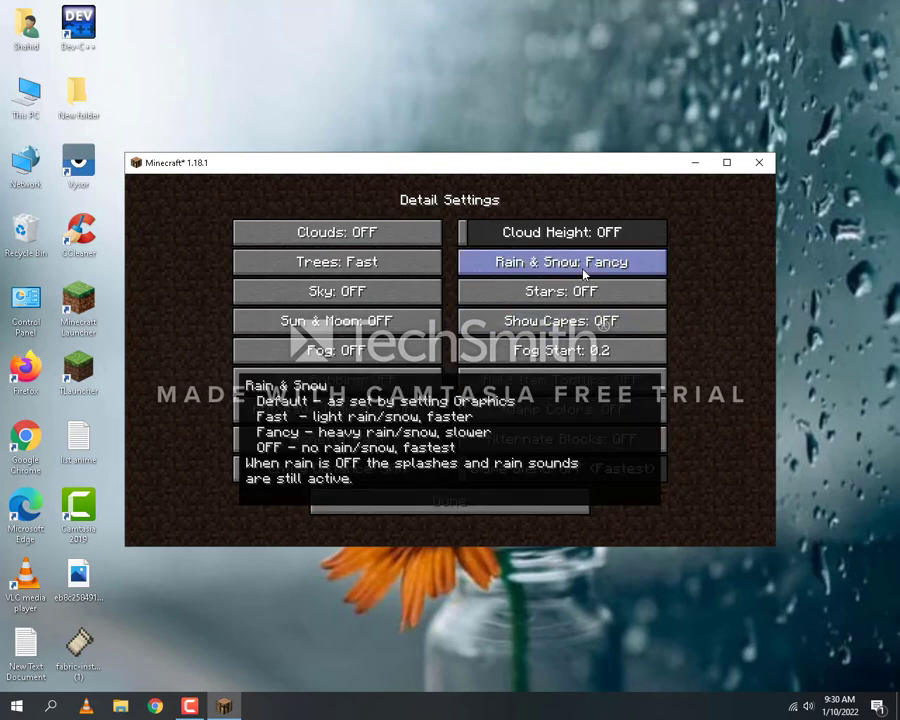
click(585, 268)
double_click(585, 268)
click(405, 505)
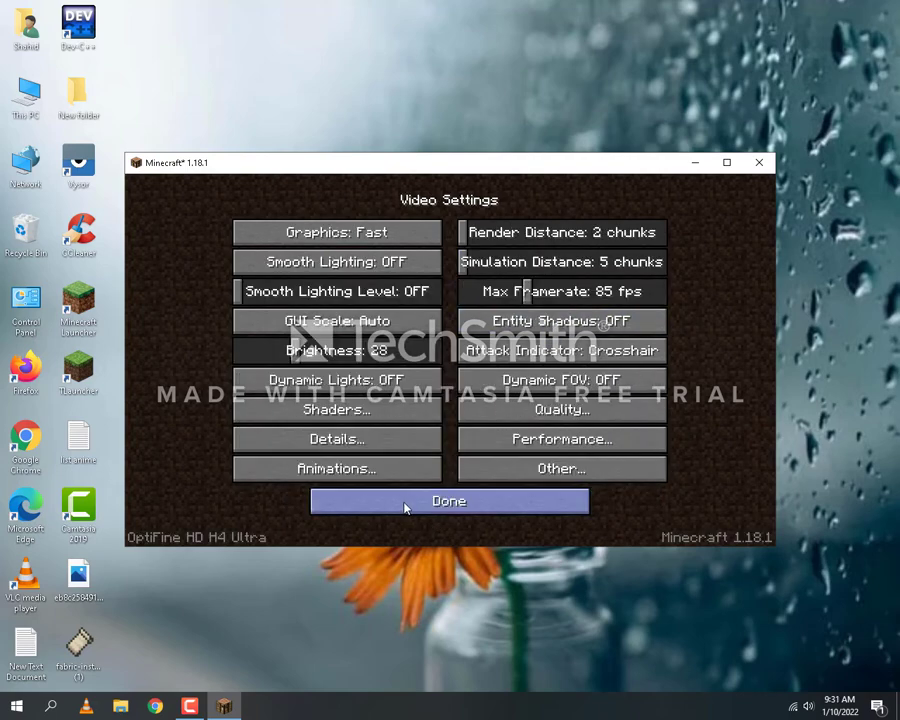
- Leave the options and load the singleplayer save New World (1)
click(402, 504)
click(448, 482)
click(448, 350)
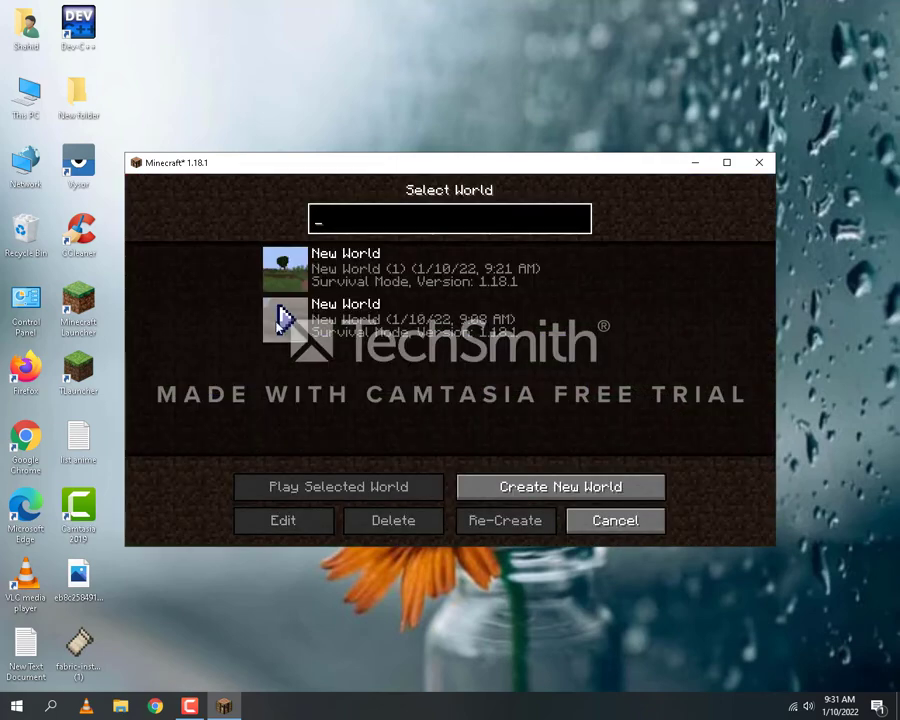
click(285, 272)
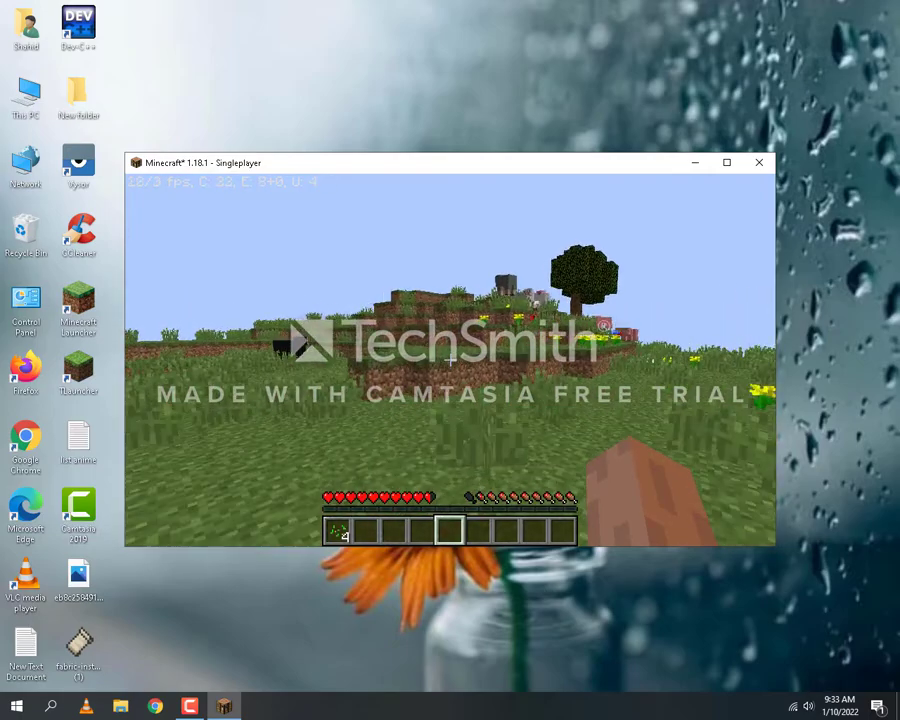
- Walk forward through the world to check how the game runs, and pause it
key(w)
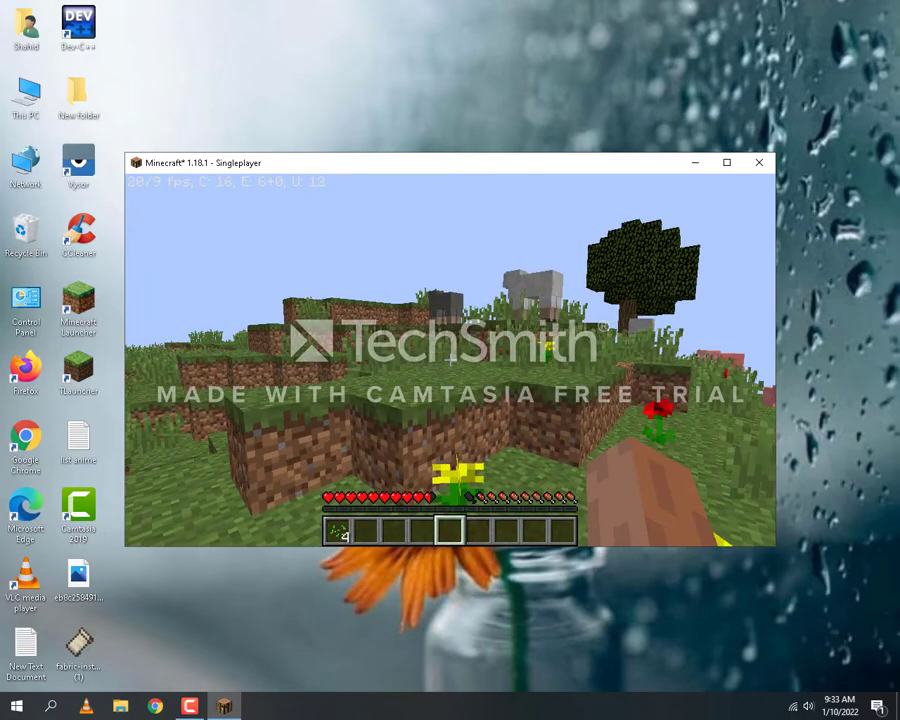
key(w)
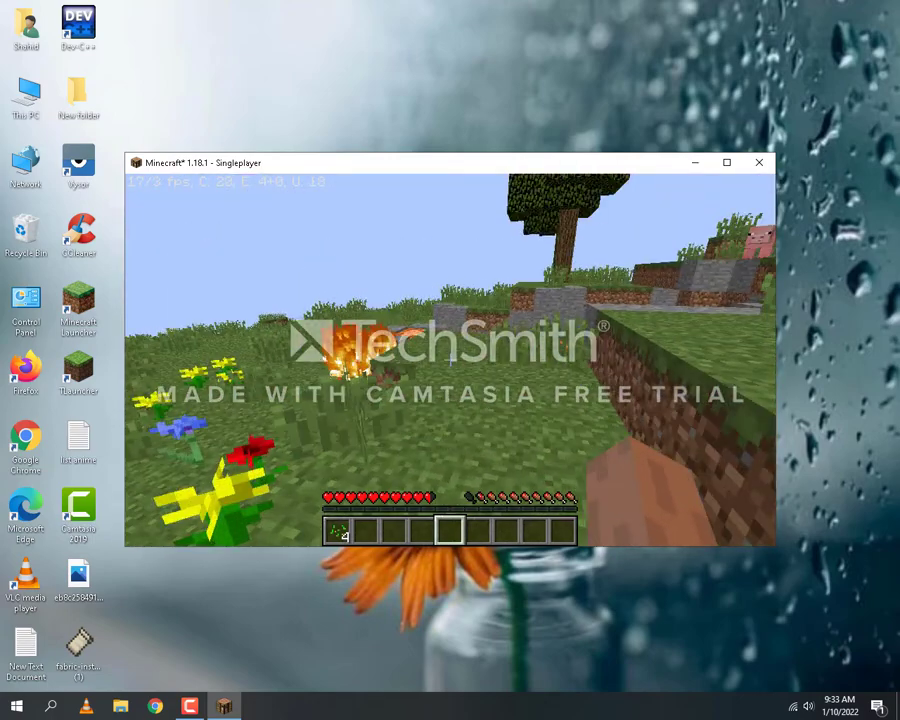
key(Escape)
- Open the Windows Performance Options from the computer's advanced system settings and examine the visual effects choices
right_click(22, 88)
click(88, 247)
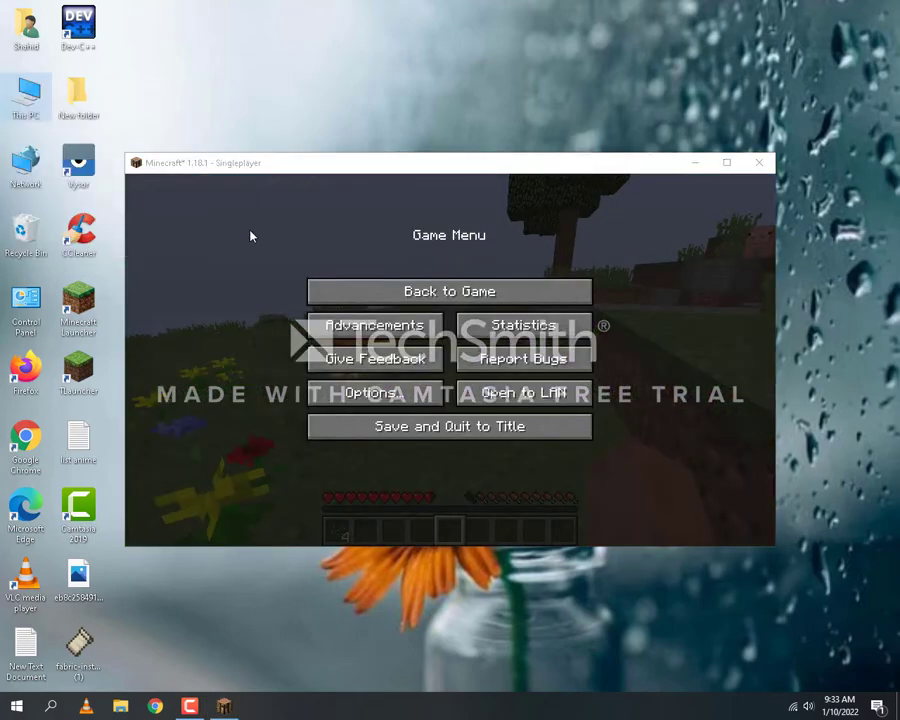
click(87, 139)
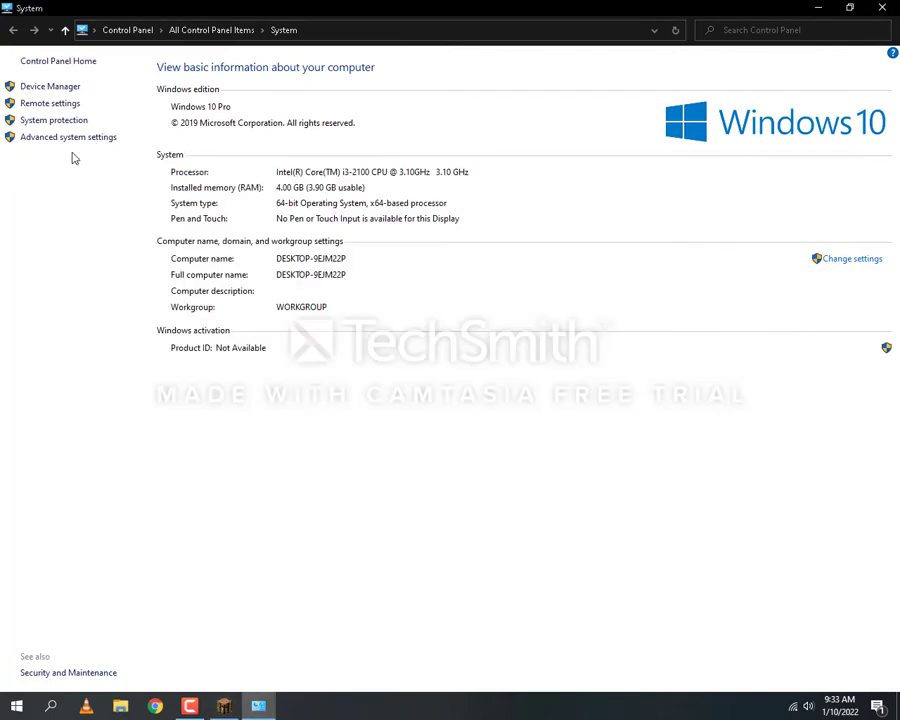
click(336, 207)
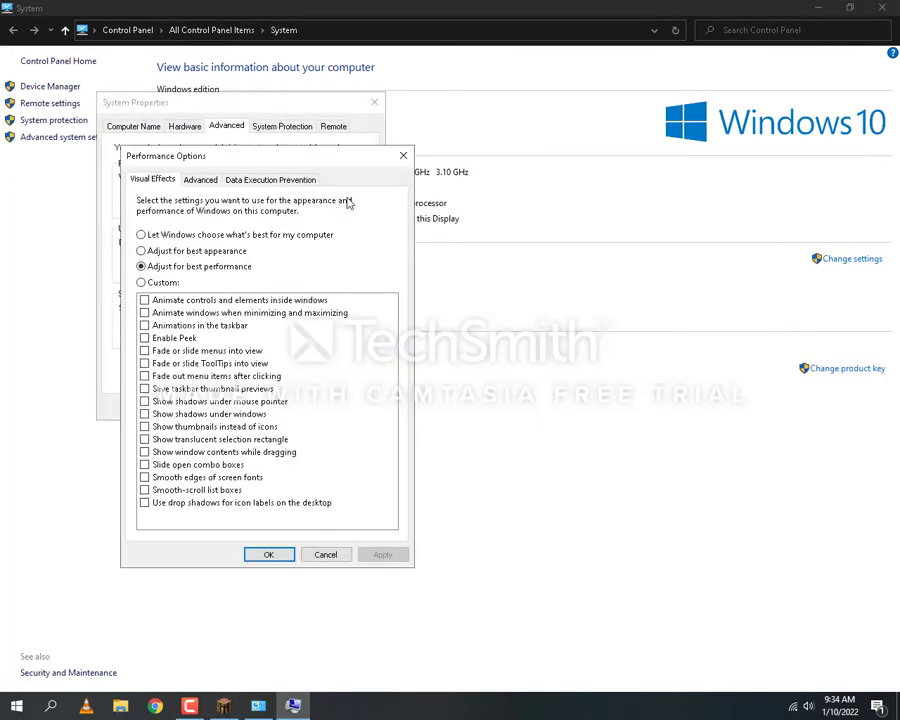
drag(338, 162, 585, 269)
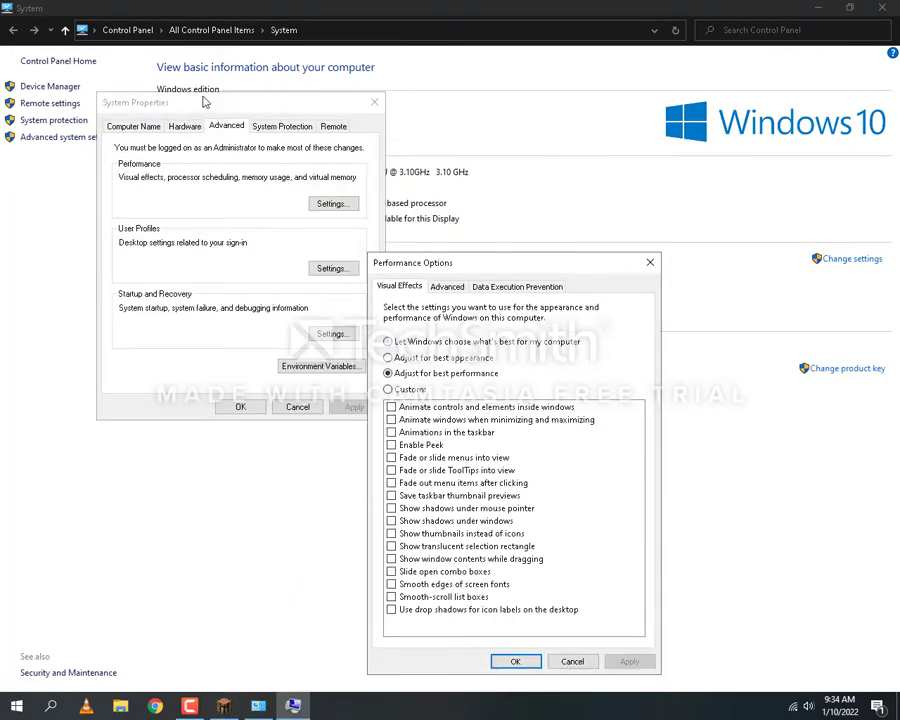
click(204, 103)
drag(460, 278, 226, 166)
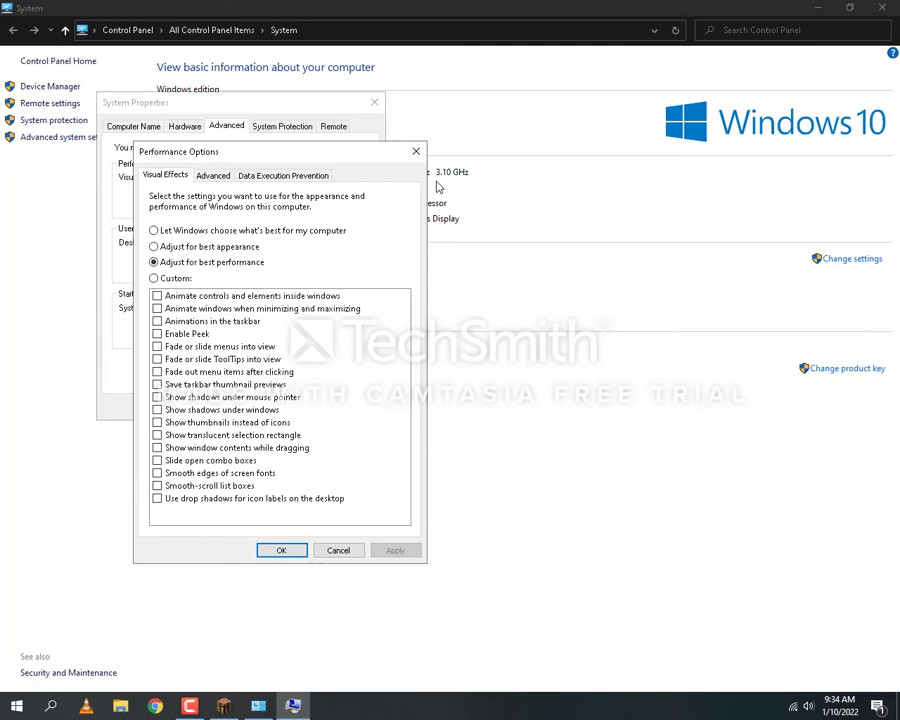
- Close the performance options and system windows without changes, return to Minecraft and resume the paused world
click(416, 152)
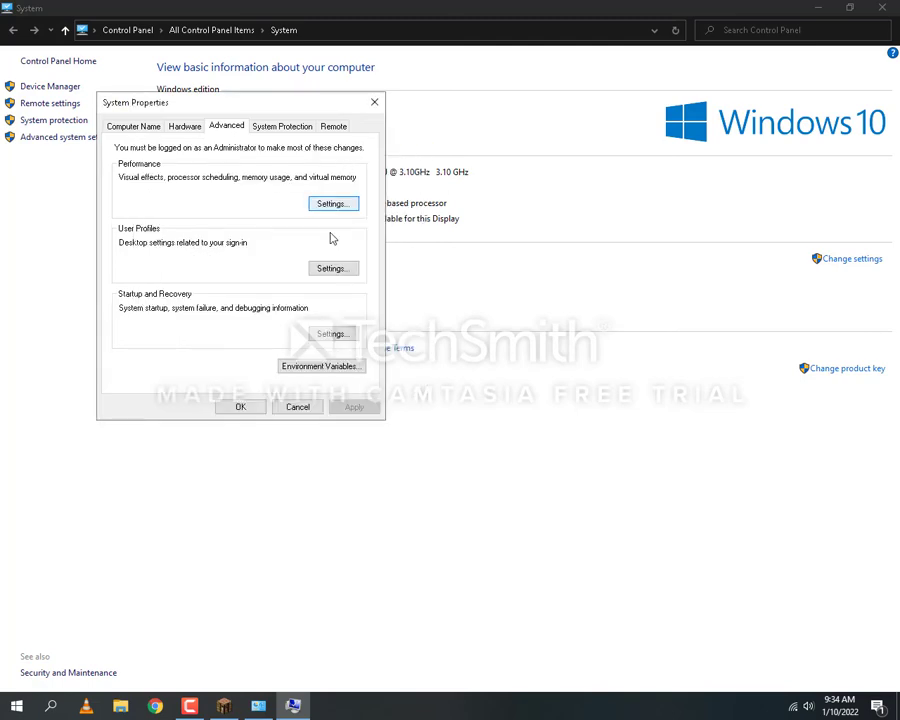
click(373, 103)
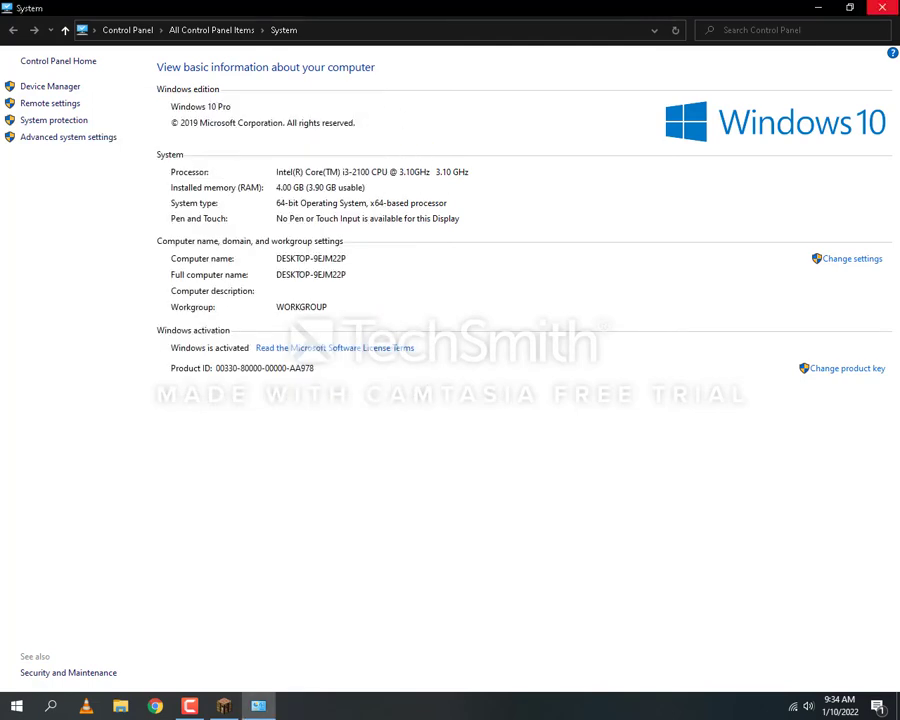
key(alt+F4)
click(224, 706)
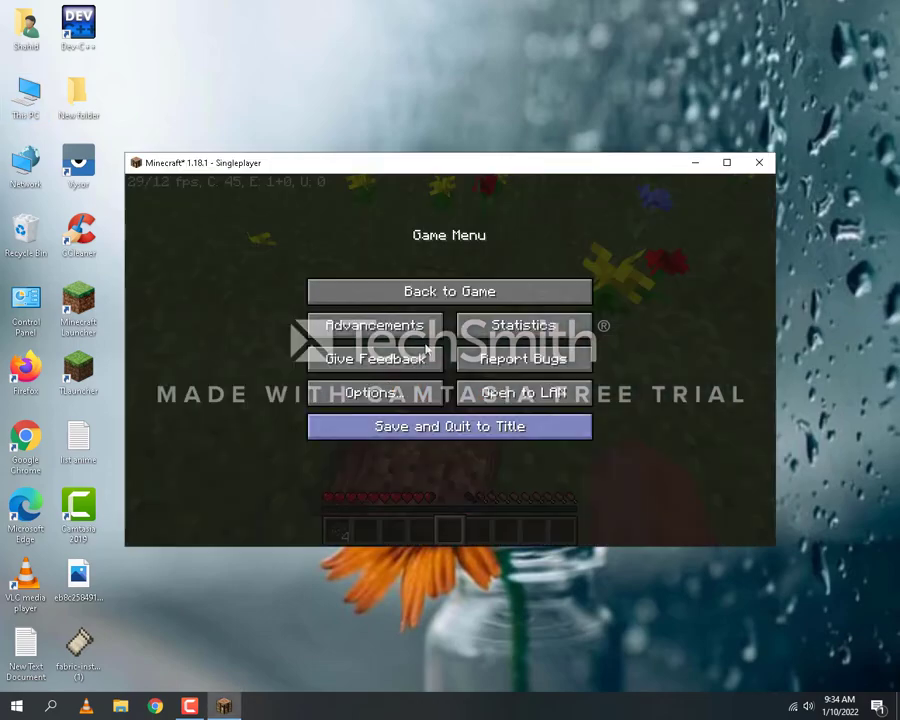
click(470, 291)
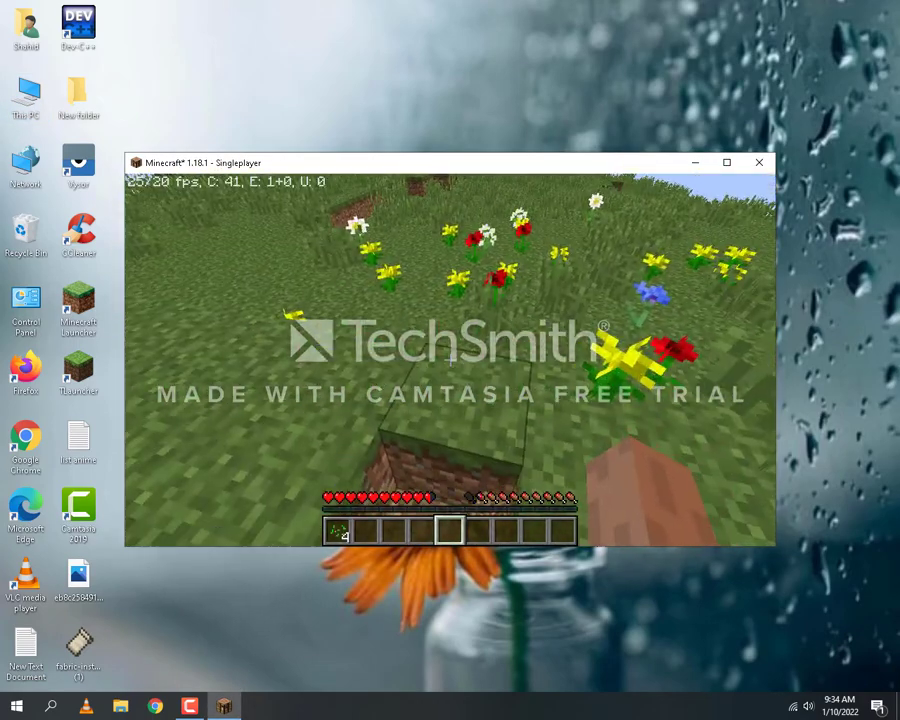
- Pause the game, review the selected resource packs in the options, and leave that list unchanged
key(Escape)
click(364, 395)
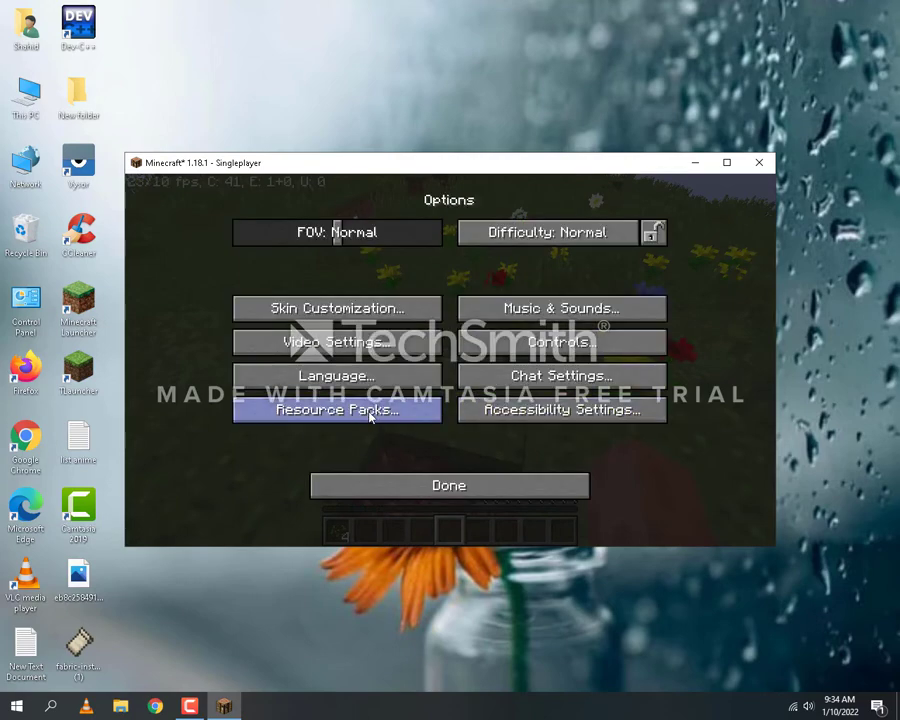
click(371, 414)
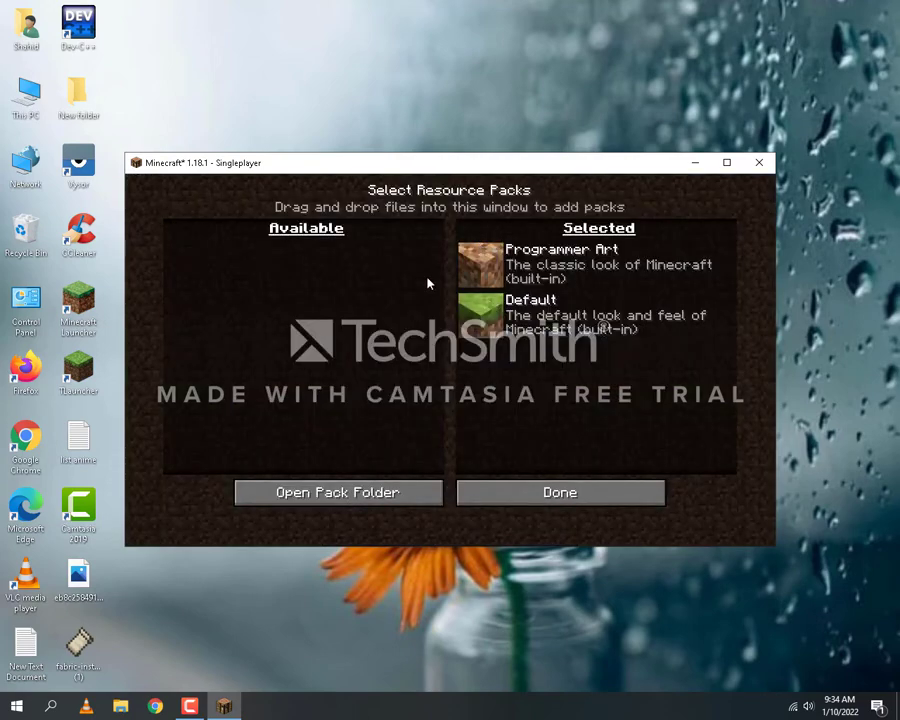
click(572, 490)
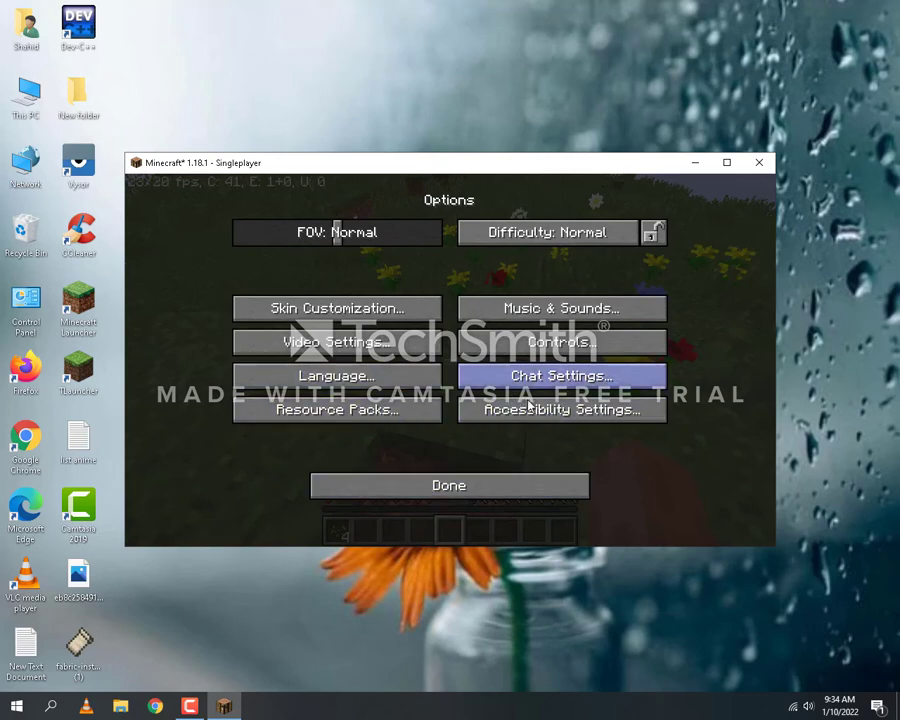
- In the skin customization, turn off the cape and jacket, toggle the sleeve layers, and return to the game menu
click(405, 315)
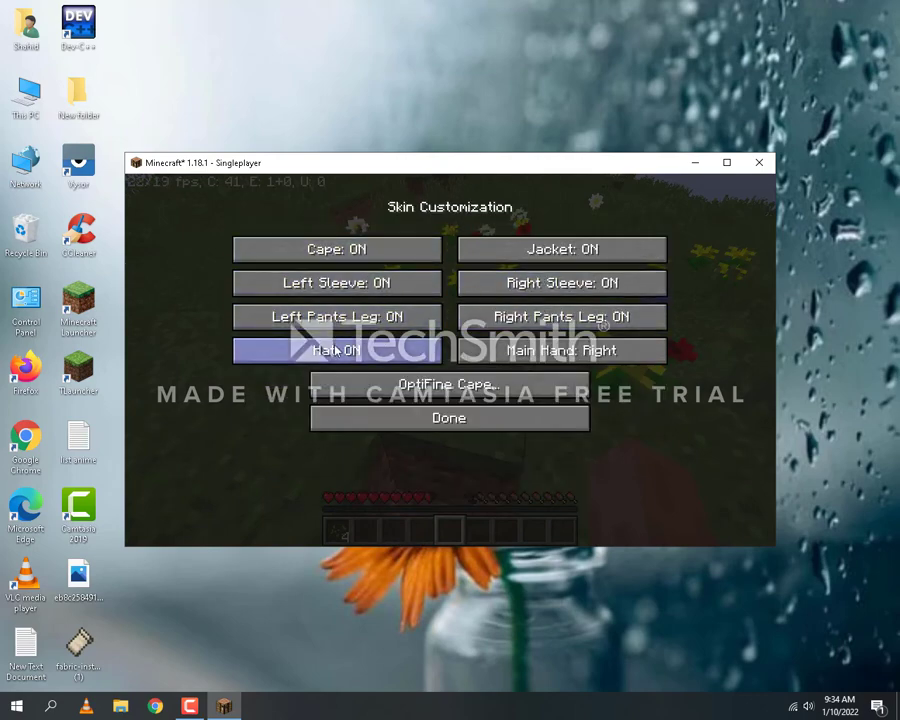
click(378, 252)
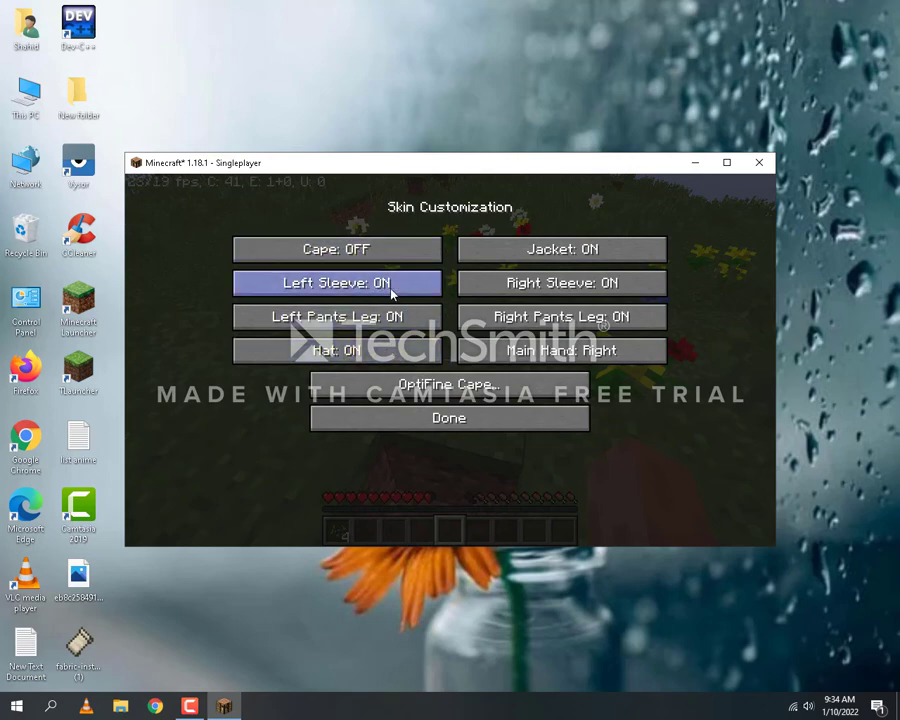
click(576, 252)
click(600, 285)
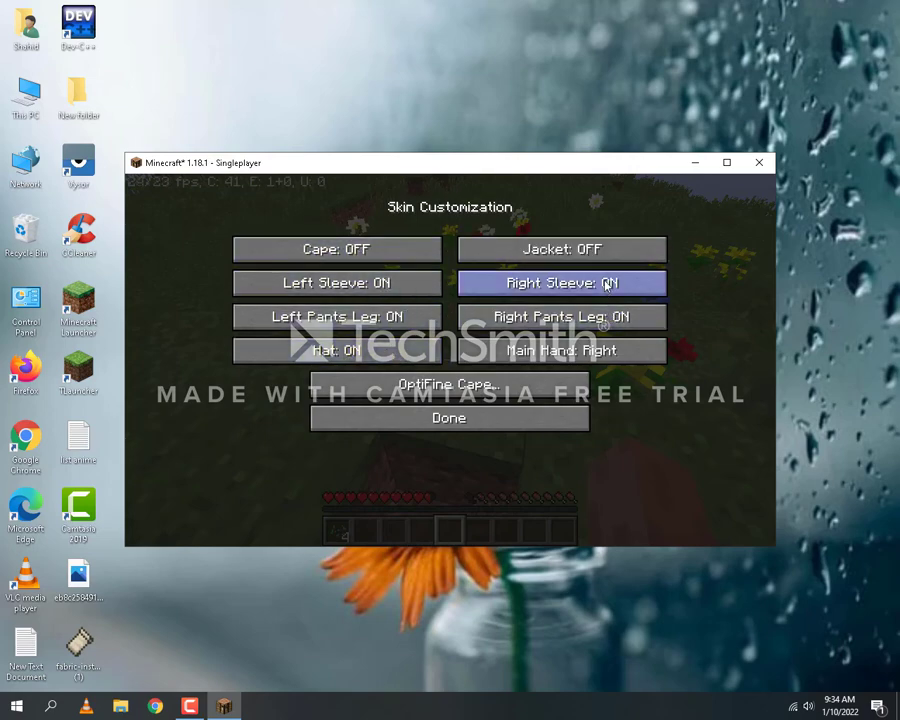
click(340, 283)
click(449, 418)
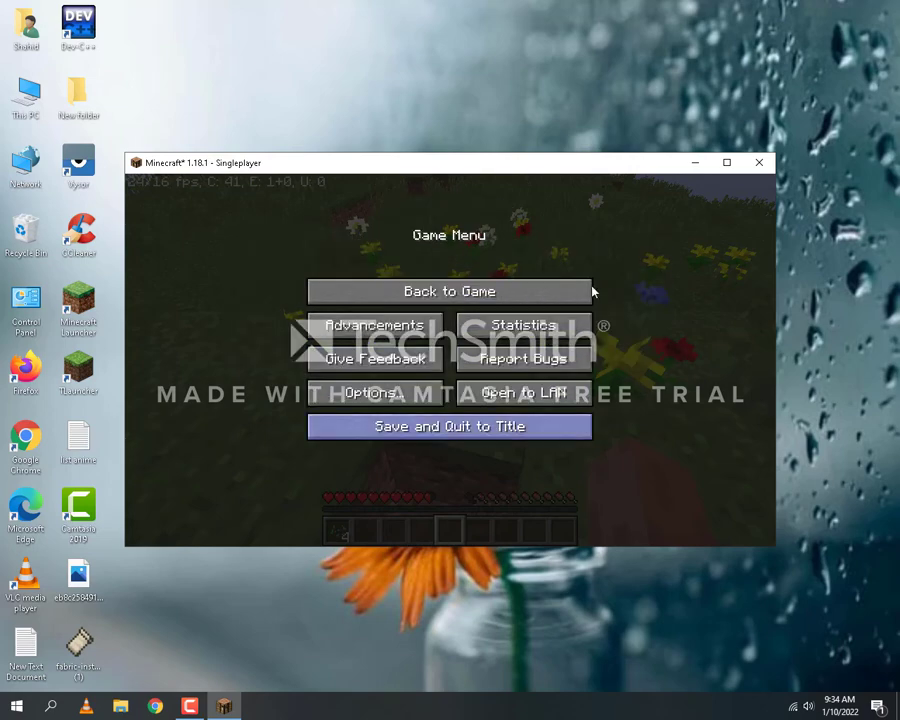
- Resume the world, cycle through the camera perspectives back to first person, and dig a hole in the grass
click(460, 291)
key(F5)
key(F5)
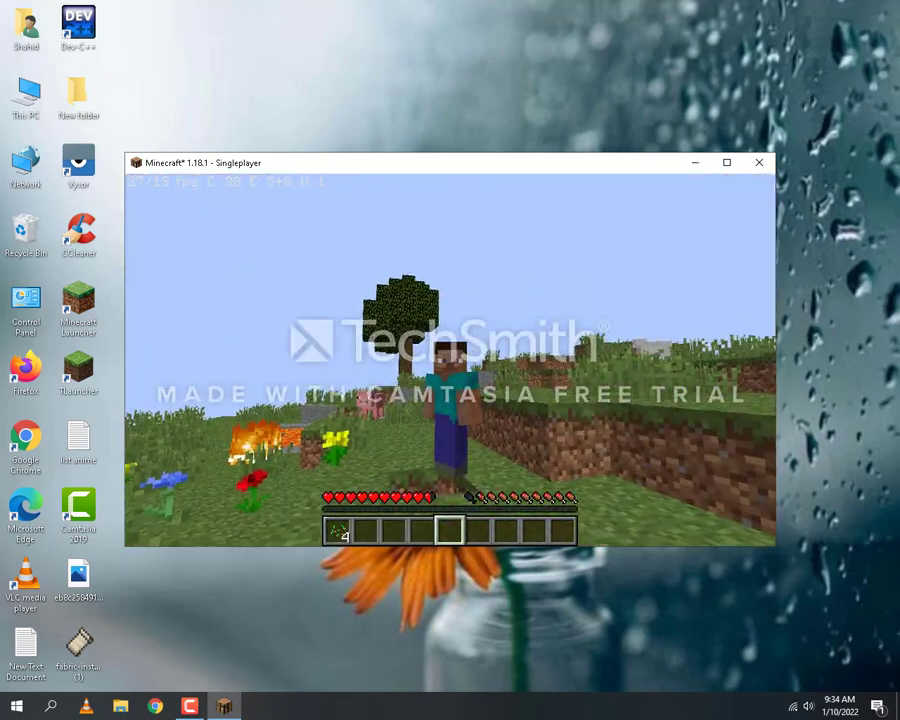
key(F5)
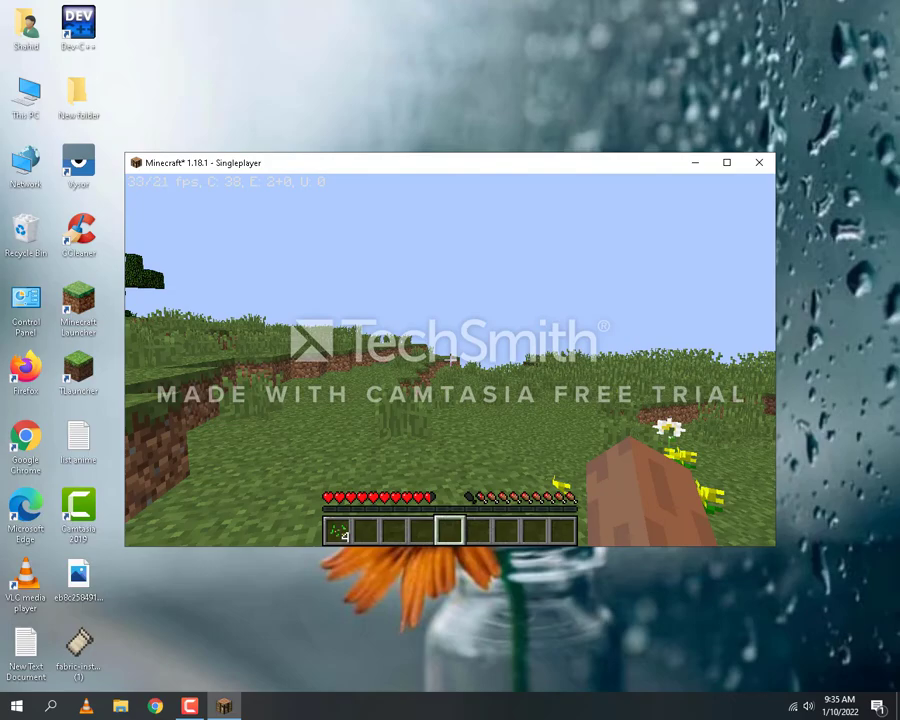
click(450, 360)
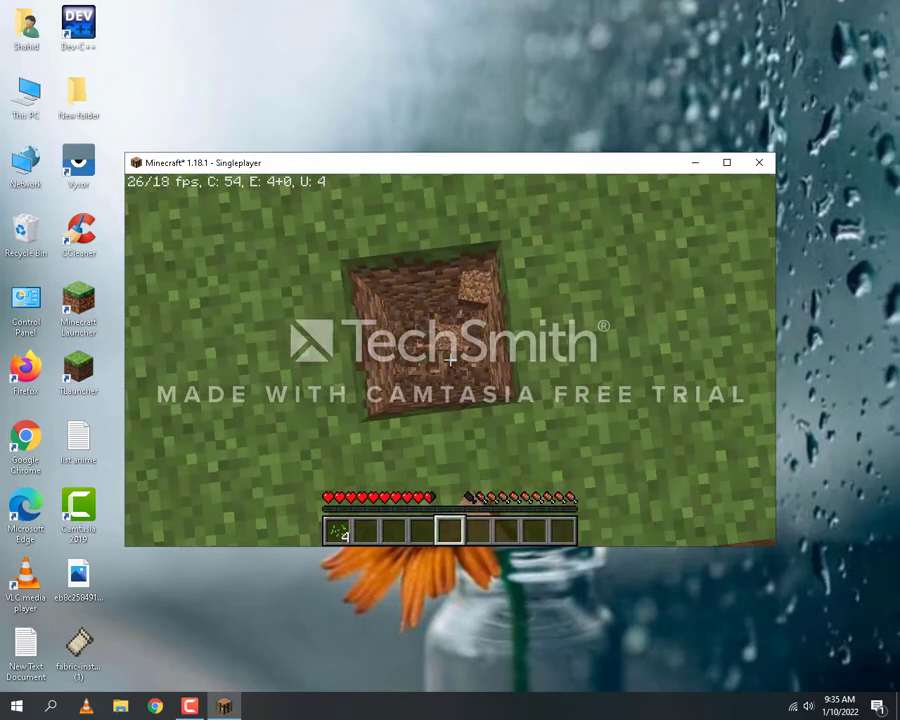